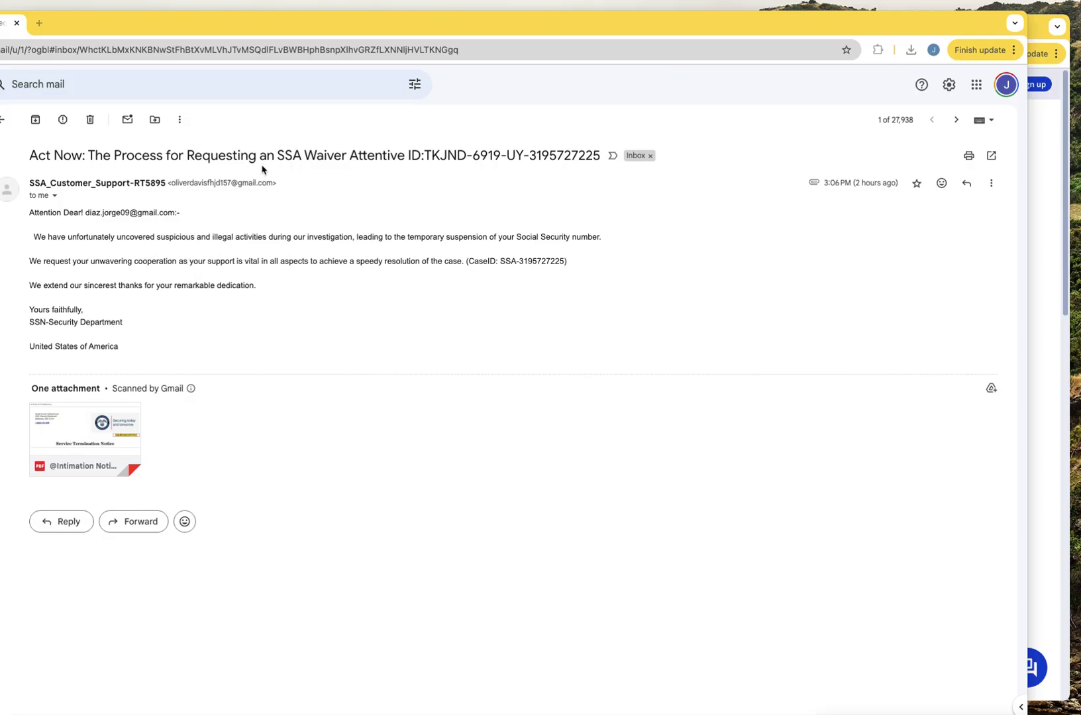
Step: Mark the subject's "SSA Waiver Attentive" wording, the body's opening lines and the SSN-Security Department signature, write a formatting note, and clear the drawings
{"action": "left_click_drag", "start_coordinate": [256, 171], "coordinate": [402, 176]}
{"action": "left_click_drag", "start_coordinate": [252, 130], "coordinate": [462, 130]}
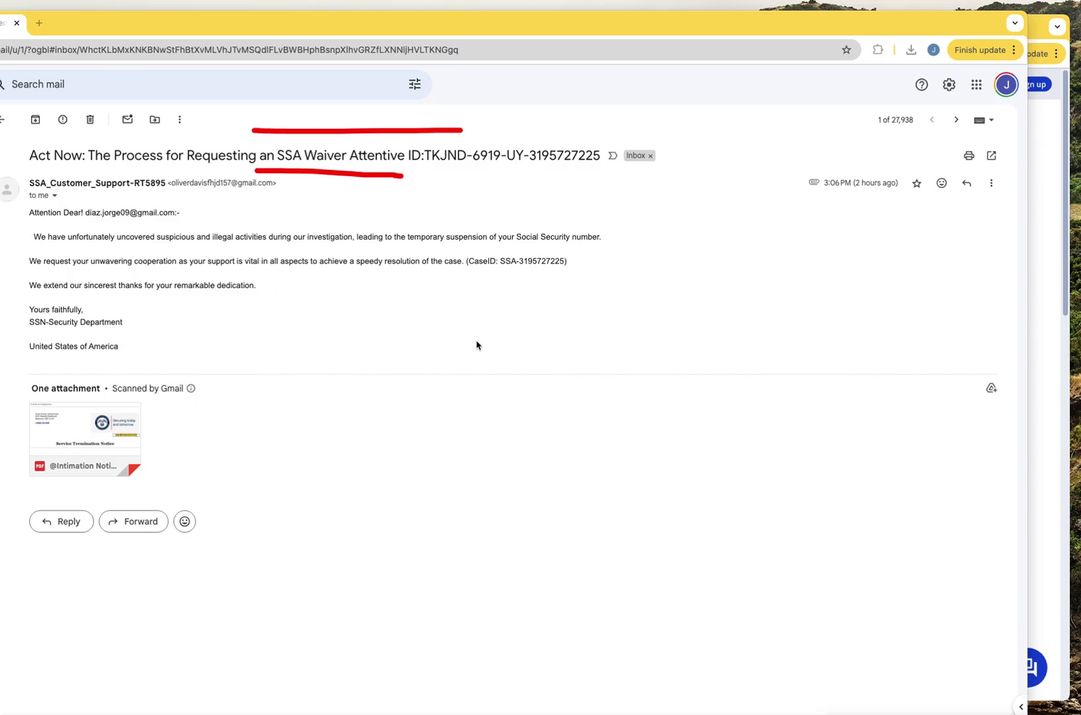
{"action": "mouse_move", "coordinate": [416, 323]}
{"action": "left_mouse_down"}
{"action": "mouse_move", "coordinate": [412, 358]}
{"action": "mouse_move", "coordinate": [451, 315]}
{"action": "left_mouse_up"}
{"action": "mouse_move", "coordinate": [382, 336]}
{"action": "left_mouse_down"}
{"action": "mouse_move", "coordinate": [520, 338]}
{"action": "mouse_move", "coordinate": [549, 303]}
{"action": "mouse_move", "coordinate": [566, 325]}
{"action": "mouse_move", "coordinate": [623, 329]}
{"action": "left_mouse_up"}
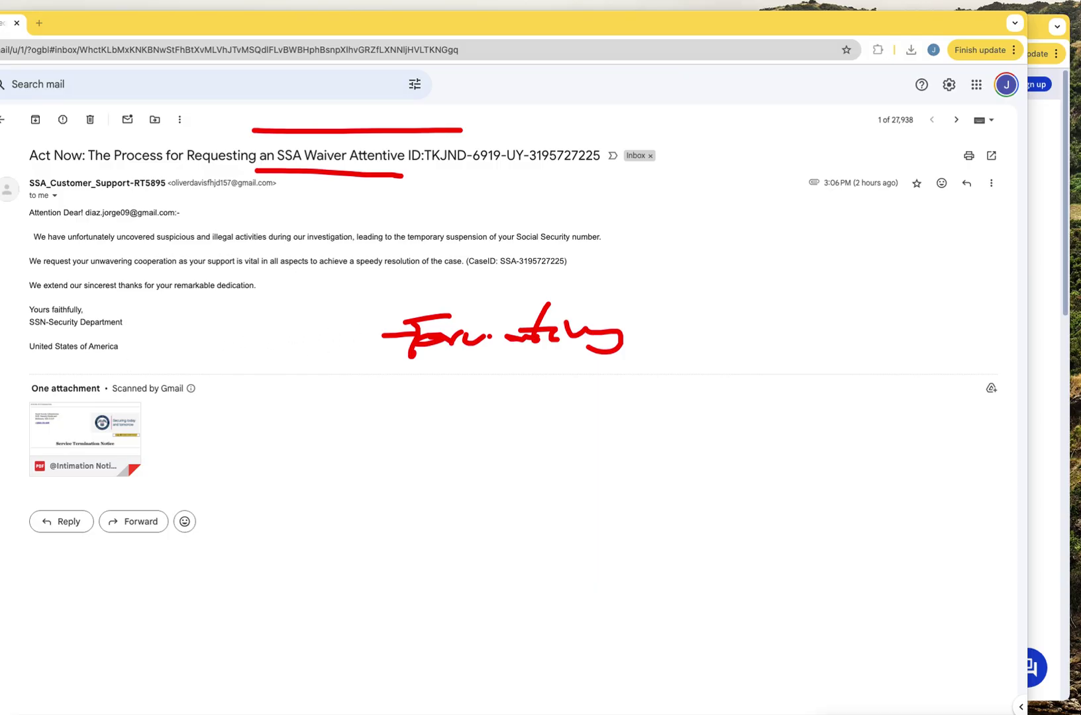
{"action": "mouse_move", "coordinate": [14, 237]}
{"action": "left_mouse_down"}
{"action": "mouse_move", "coordinate": [38, 242]}
{"action": "mouse_move", "coordinate": [30, 224]}
{"action": "mouse_move", "coordinate": [27, 268]}
{"action": "left_mouse_up"}
{"action": "mouse_move", "coordinate": [26, 316]}
{"action": "left_mouse_down"}
{"action": "mouse_move", "coordinate": [13, 330]}
{"action": "mouse_move", "coordinate": [39, 337]}
{"action": "mouse_move", "coordinate": [116, 342]}
{"action": "mouse_move", "coordinate": [160, 327]}
{"action": "mouse_move", "coordinate": [130, 312]}
{"action": "mouse_move", "coordinate": [10, 316]}
{"action": "left_mouse_up"}
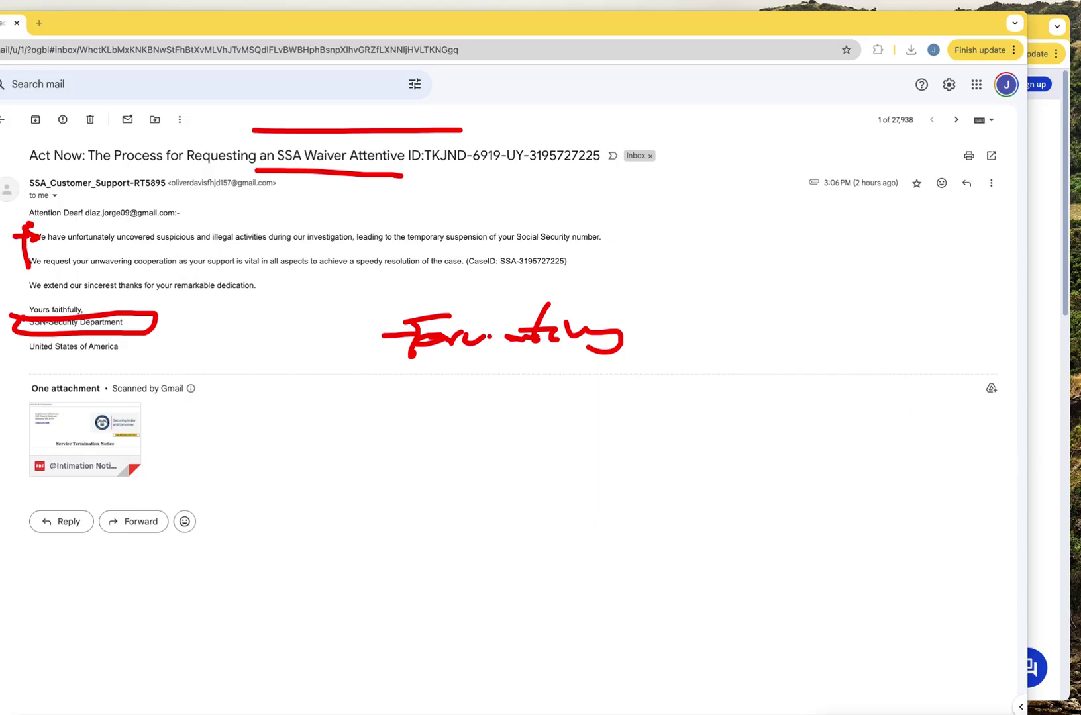
{"action": "key", "text": "Escape"}
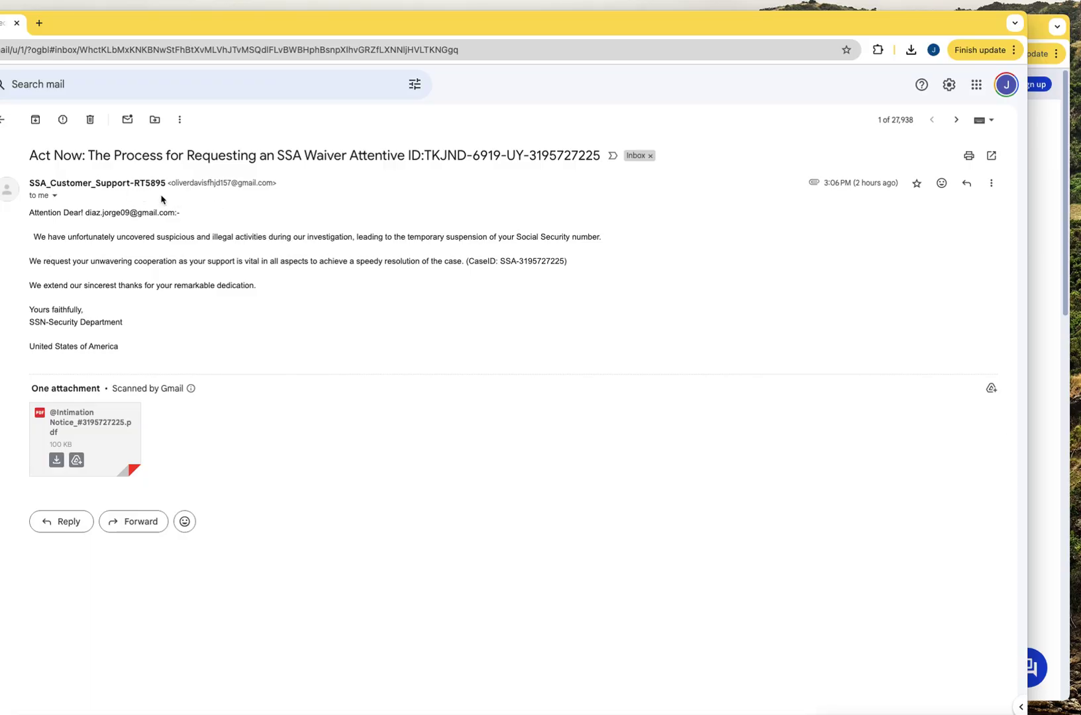
Step: Mark the sender address and its gmail.com domain, write "SSA.gov.us" beside it, and highlight the email's body text
{"action": "mouse_move", "coordinate": [161, 194]}
{"action": "left_mouse_down"}
{"action": "mouse_move", "coordinate": [299, 202]}
{"action": "mouse_move", "coordinate": [298, 180]}
{"action": "left_mouse_up"}
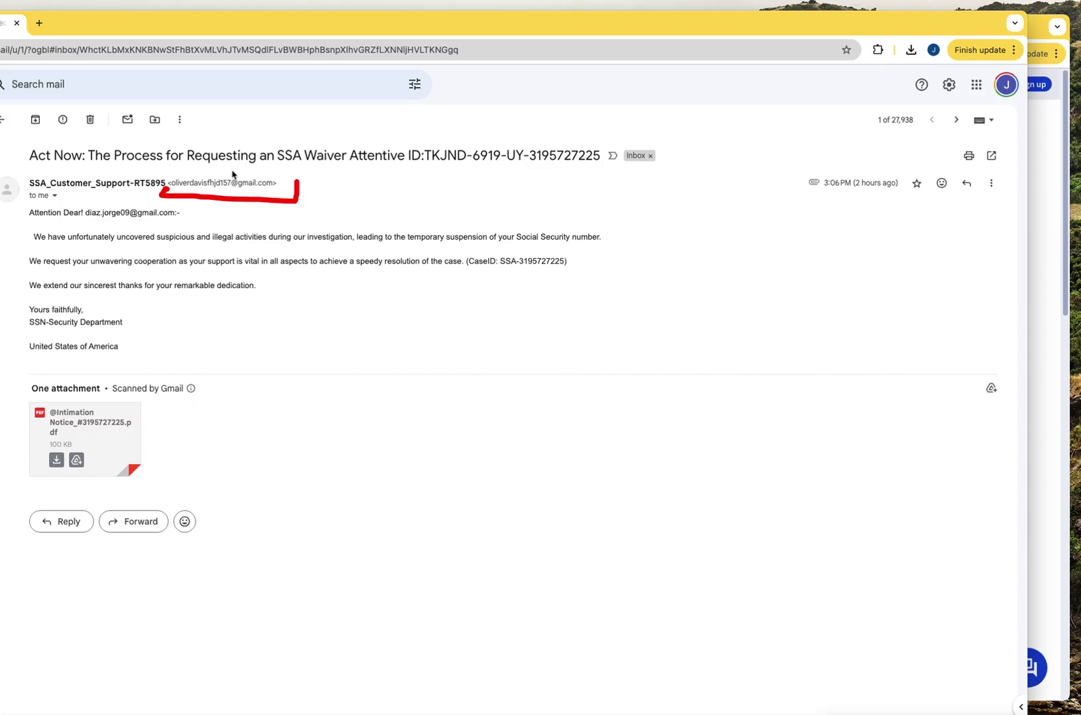
{"action": "mouse_move", "coordinate": [235, 167]}
{"action": "left_mouse_down"}
{"action": "mouse_move", "coordinate": [223, 200]}
{"action": "mouse_move", "coordinate": [306, 171]}
{"action": "mouse_move", "coordinate": [294, 199]}
{"action": "left_mouse_up"}
{"action": "mouse_move", "coordinate": [502, 181]}
{"action": "left_mouse_down"}
{"action": "mouse_move", "coordinate": [481, 211]}
{"action": "mouse_move", "coordinate": [581, 200]}
{"action": "mouse_move", "coordinate": [606, 222]}
{"action": "mouse_move", "coordinate": [646, 202]}
{"action": "mouse_move", "coordinate": [677, 218]}
{"action": "mouse_move", "coordinate": [724, 200]}
{"action": "mouse_move", "coordinate": [727, 216]}
{"action": "left_mouse_up"}
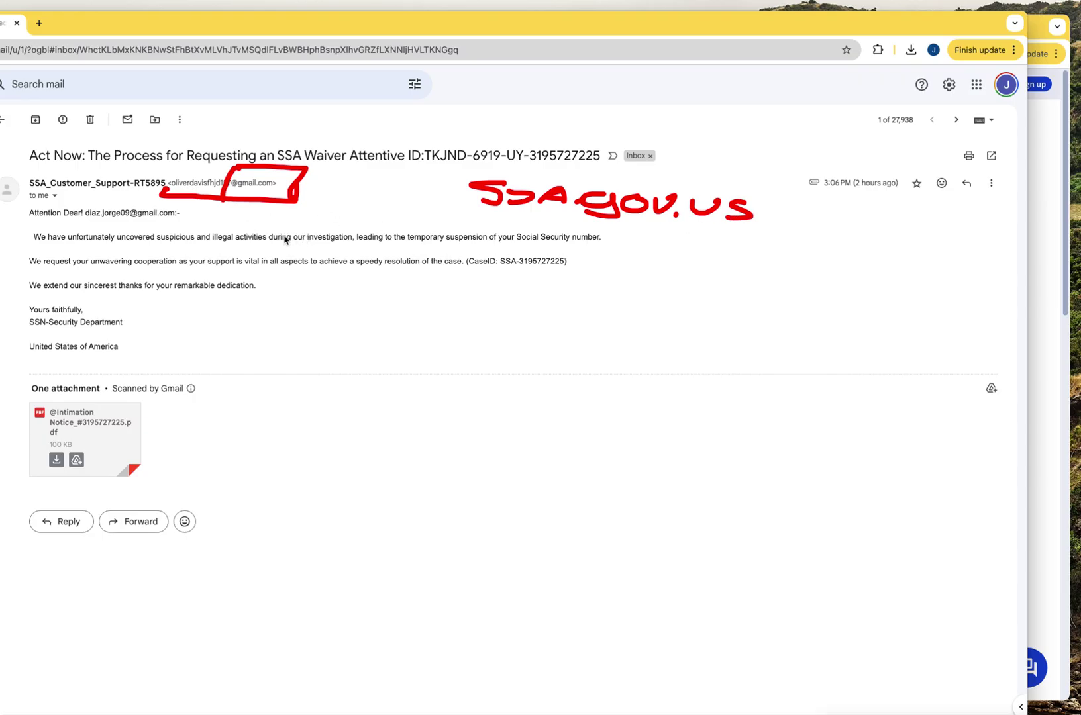
{"action": "mouse_move", "coordinate": [165, 193]}
{"action": "left_mouse_down"}
{"action": "mouse_move", "coordinate": [165, 179]}
{"action": "mouse_move", "coordinate": [206, 169]}
{"action": "mouse_move", "coordinate": [307, 169]}
{"action": "left_mouse_up"}
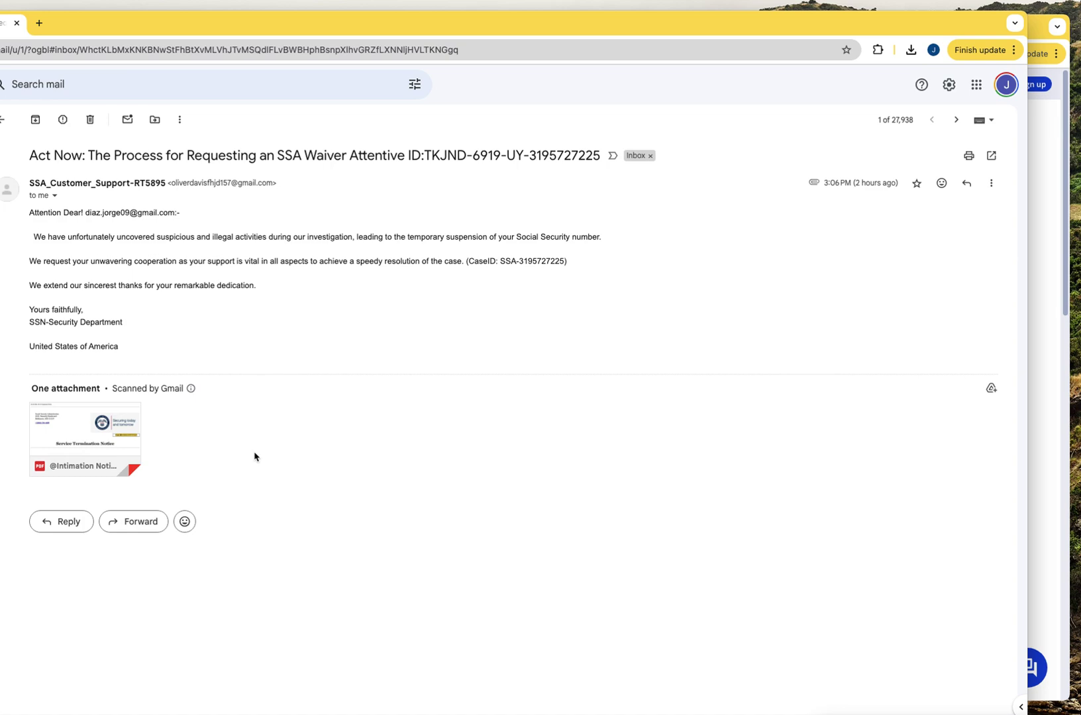
{"action": "left_click_drag", "start_coordinate": [32, 210], "coordinate": [162, 285]}
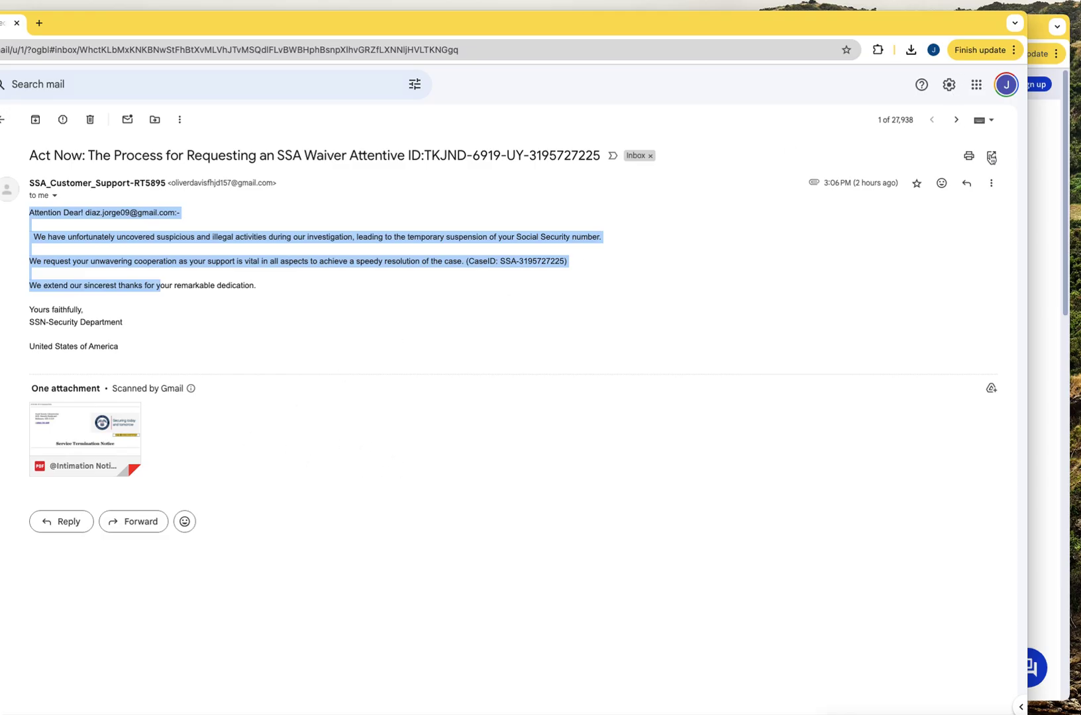
Step: Switch to the attachment's VirusTotal report and ANY.RUN analysis, and draw an arrow towards the Social Security seal in the PDF
{"action": "left_click", "coordinate": [1050, 185]}
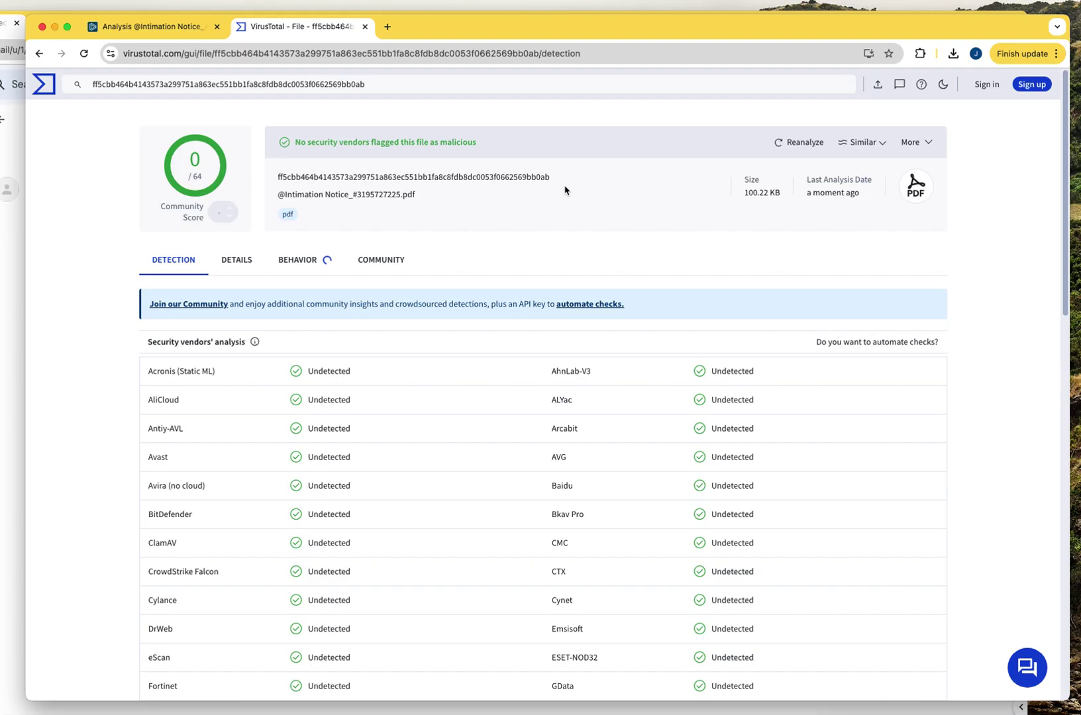
{"action": "left_click", "coordinate": [169, 29]}
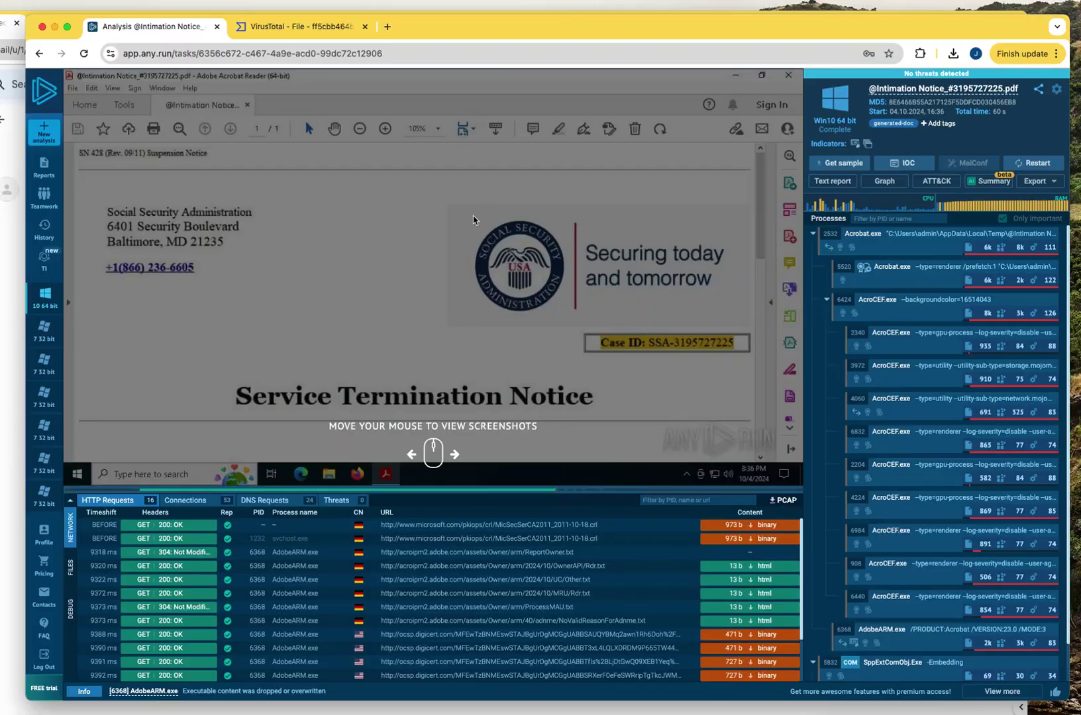
{"action": "mouse_move", "coordinate": [317, 278]}
{"action": "left_mouse_down"}
{"action": "mouse_move", "coordinate": [469, 283]}
{"action": "mouse_move", "coordinate": [426, 285]}
{"action": "mouse_move", "coordinate": [430, 257]}
{"action": "mouse_move", "coordinate": [434, 306]}
{"action": "left_mouse_up"}
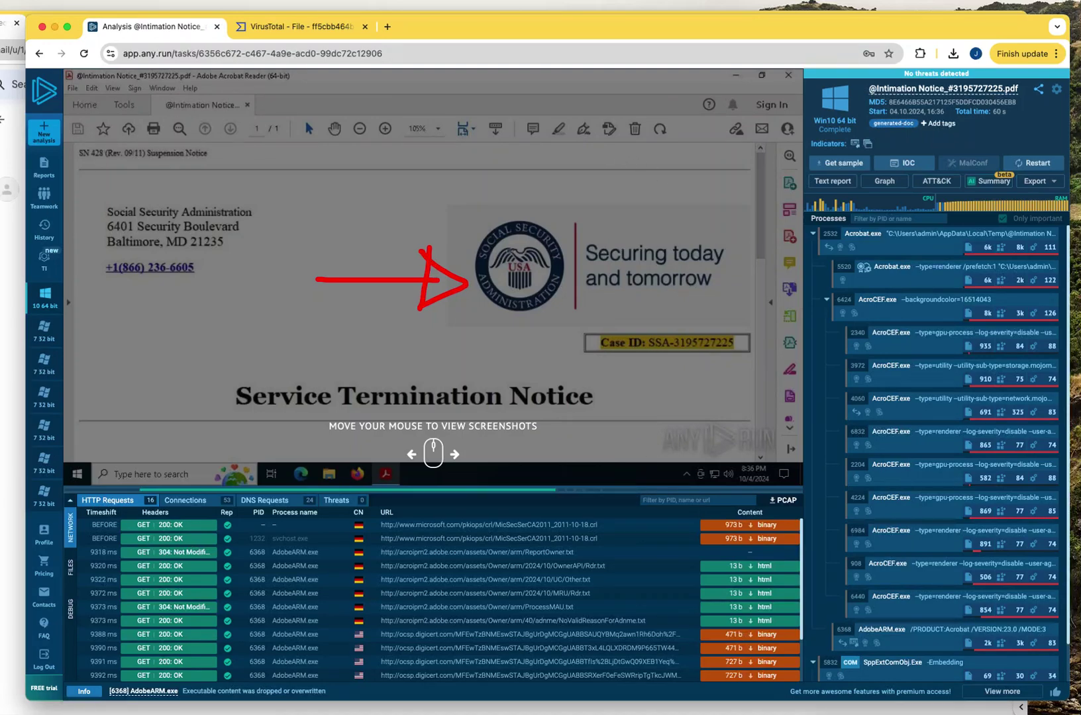
Step: Return to the email in Gmail, draw an arrow pointing at the SSN-Security Department signature, and clear the drawings
{"action": "key", "text": "super+grave"}
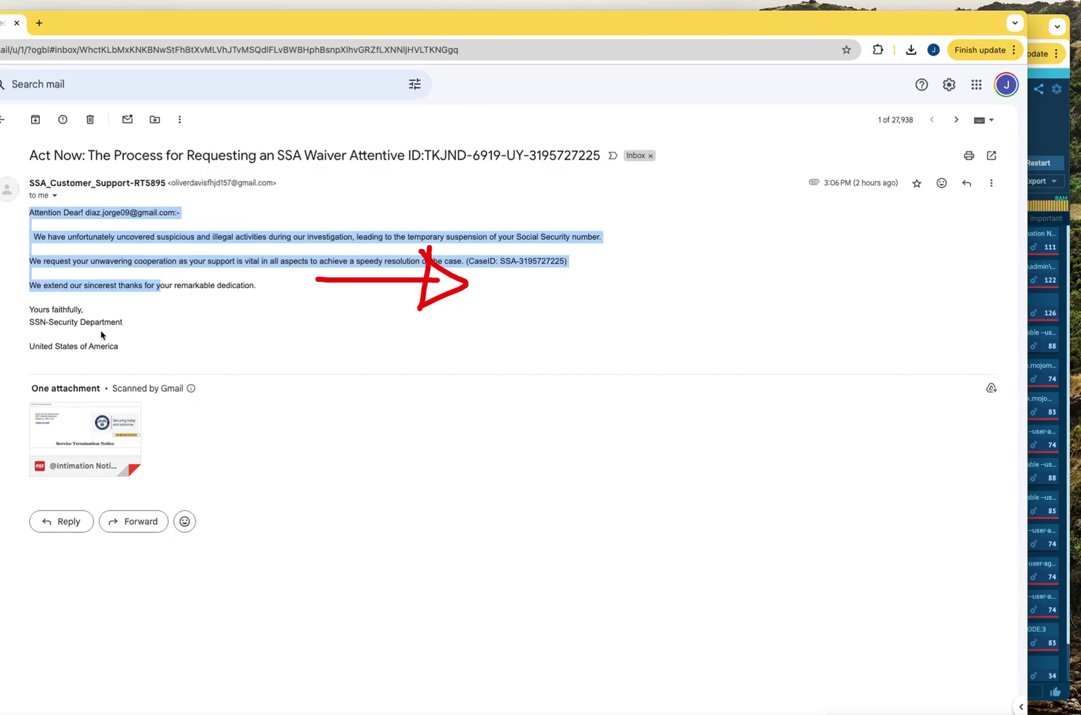
{"action": "left_click", "coordinate": [144, 324]}
{"action": "mouse_move", "coordinate": [129, 323]}
{"action": "left_mouse_down"}
{"action": "mouse_move", "coordinate": [267, 331]}
{"action": "mouse_move", "coordinate": [132, 336]}
{"action": "mouse_move", "coordinate": [123, 323]}
{"action": "mouse_move", "coordinate": [151, 304]}
{"action": "mouse_move", "coordinate": [147, 343]}
{"action": "left_mouse_up"}
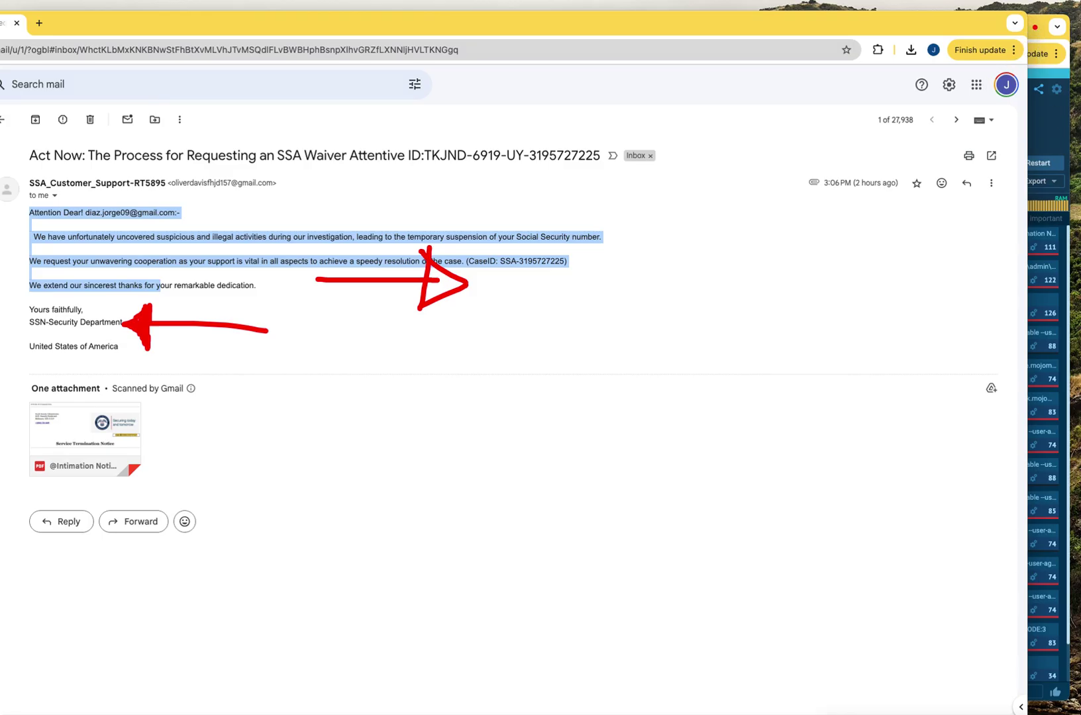
{"action": "key", "text": "Escape"}
Step: Switch back to the ANY.RUN analysis and view its file modifications and debug output
{"action": "left_click", "coordinate": [1037, 35]}
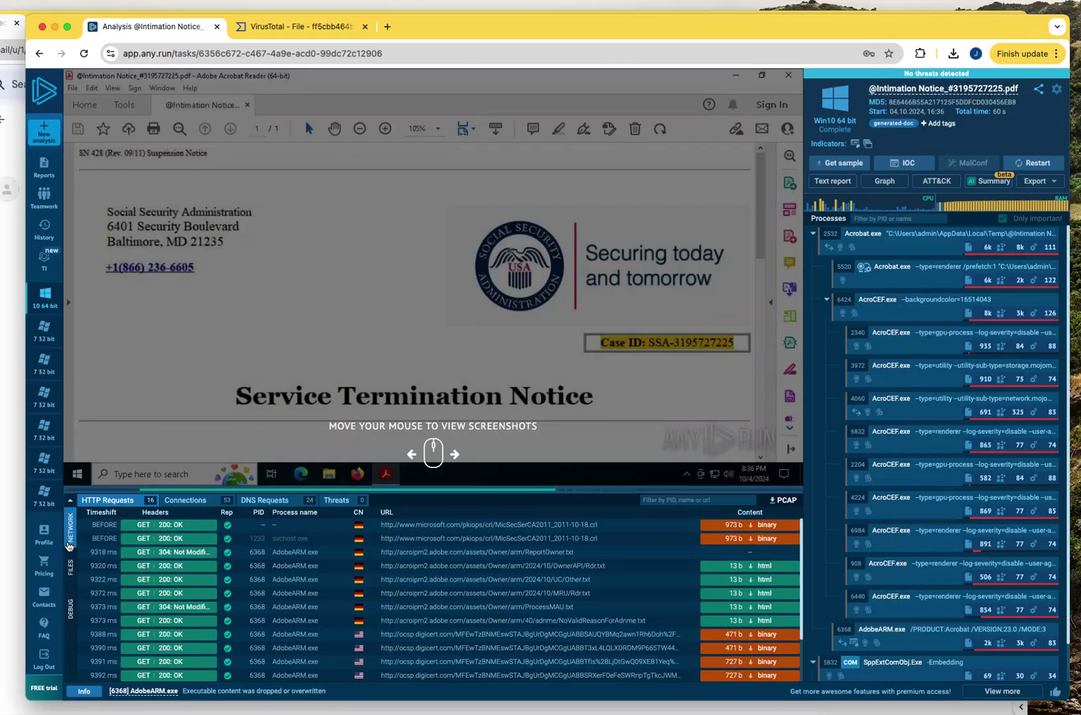
{"action": "left_click", "coordinate": [70, 568]}
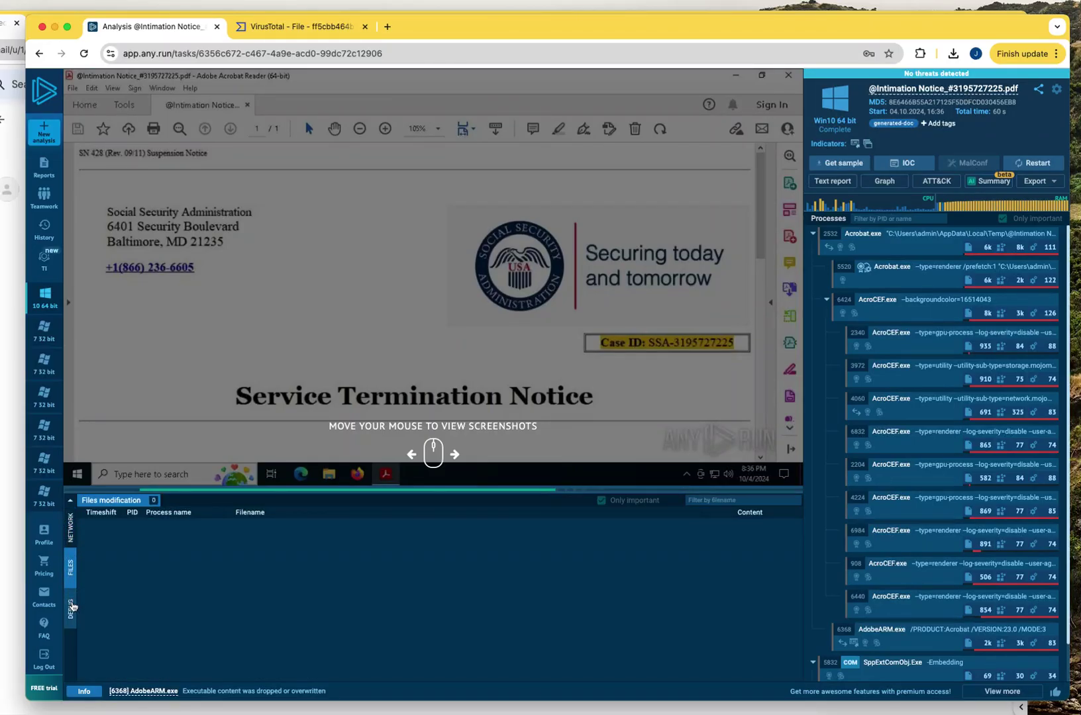
{"action": "left_click", "coordinate": [71, 616]}
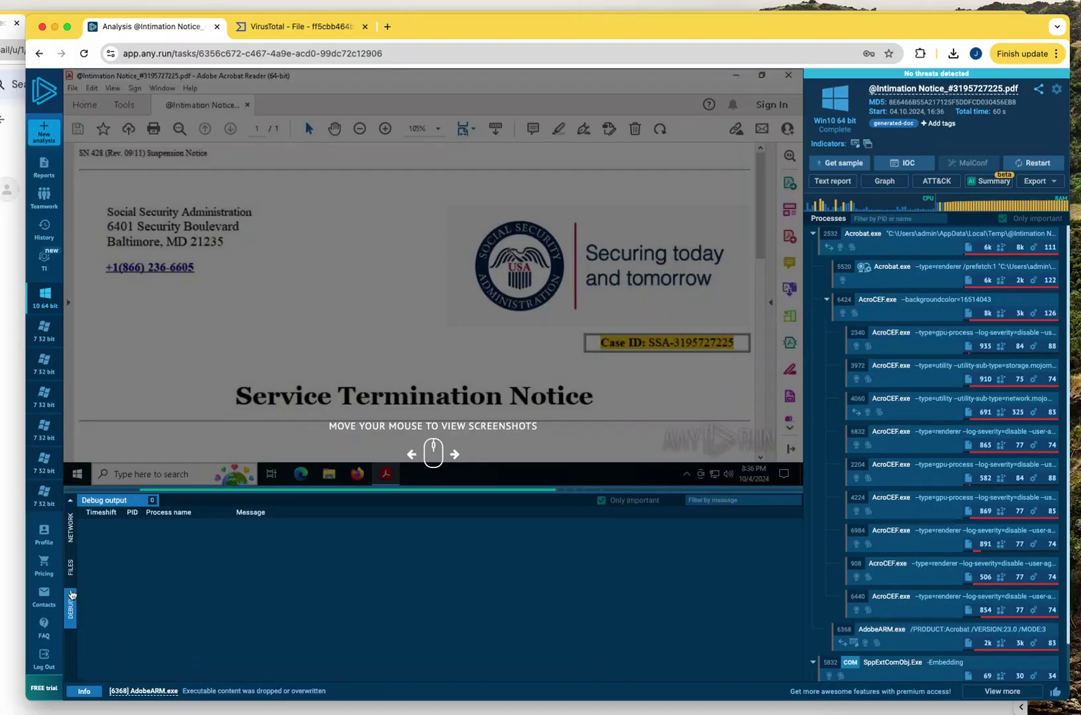
{"action": "left_click", "coordinate": [70, 533]}
{"action": "left_click", "coordinate": [70, 571]}
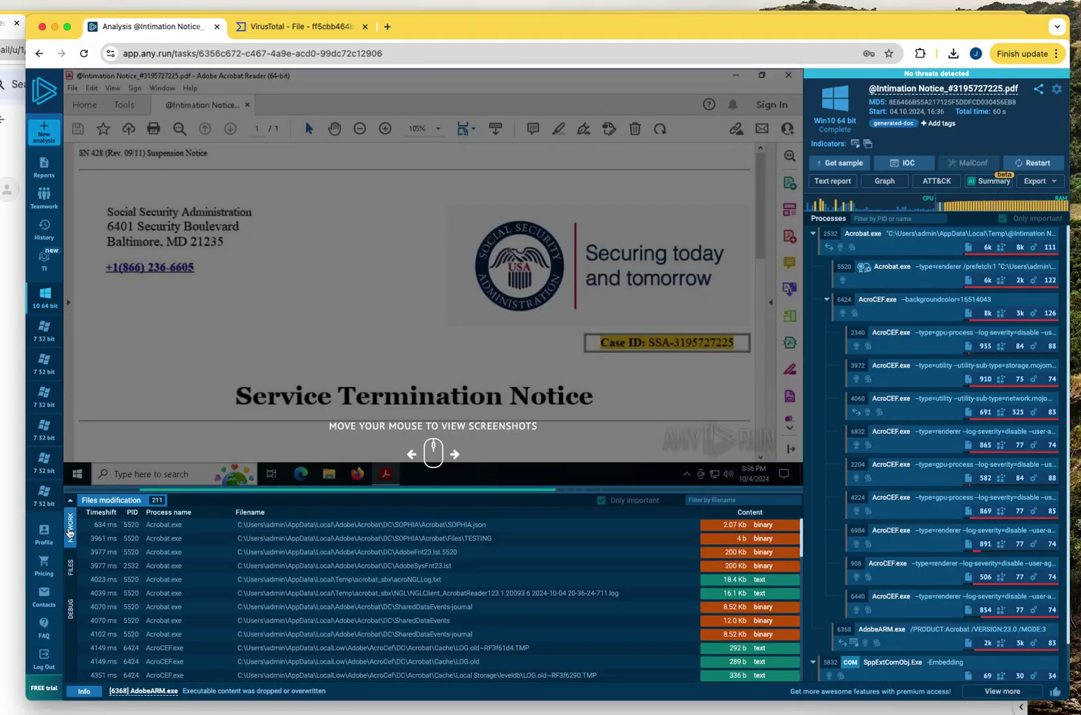
Step: Review the HTTP requests recorded during the PDF's sandbox run
{"action": "left_click", "coordinate": [71, 535]}
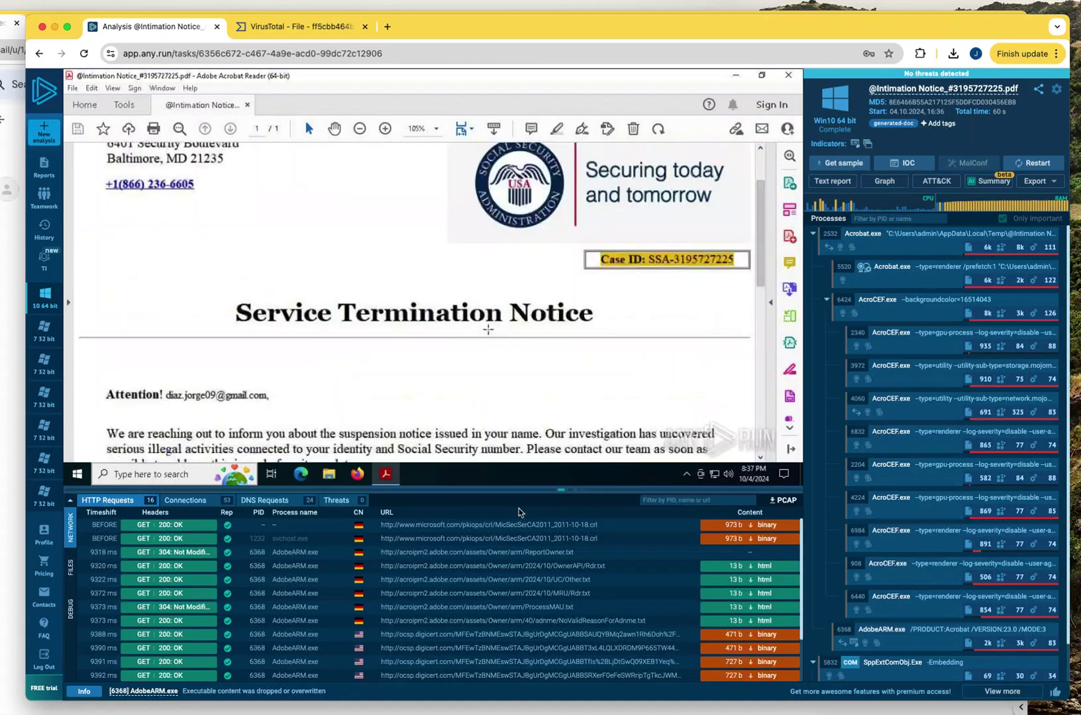
{"action": "scroll", "coordinate": [410, 603], "scroll_direction": "down", "scroll_amount": 1}
{"action": "scroll", "coordinate": [411, 603], "scroll_direction": "down", "scroll_amount": 3}
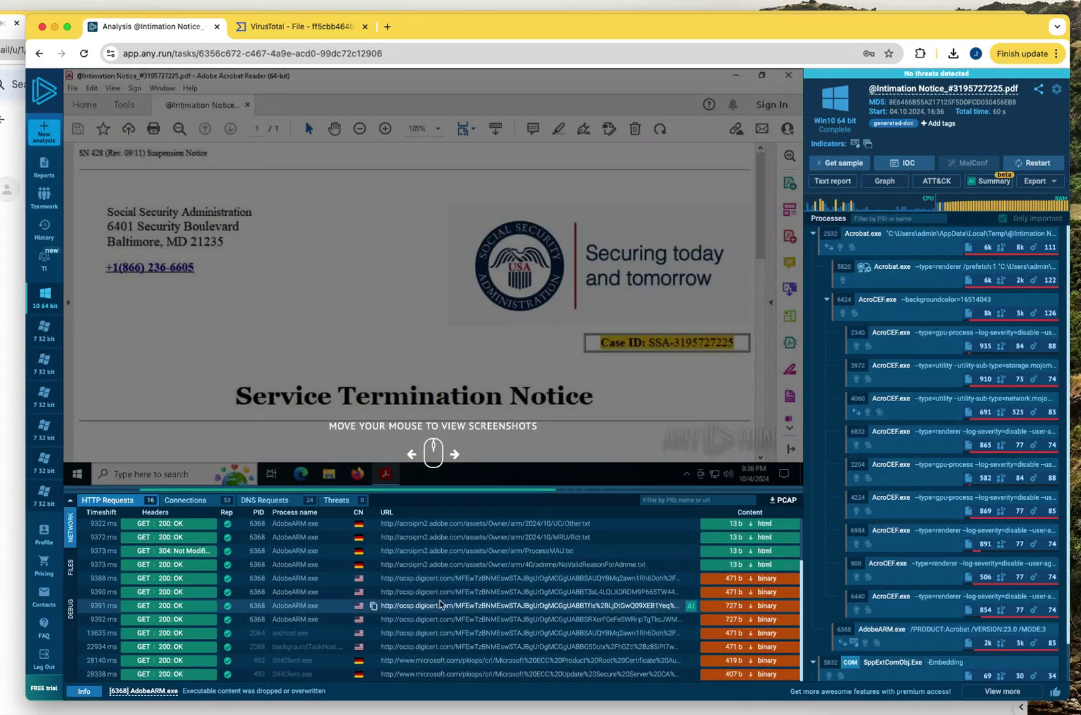
{"action": "scroll", "coordinate": [371, 613], "scroll_direction": "up", "scroll_amount": 3}
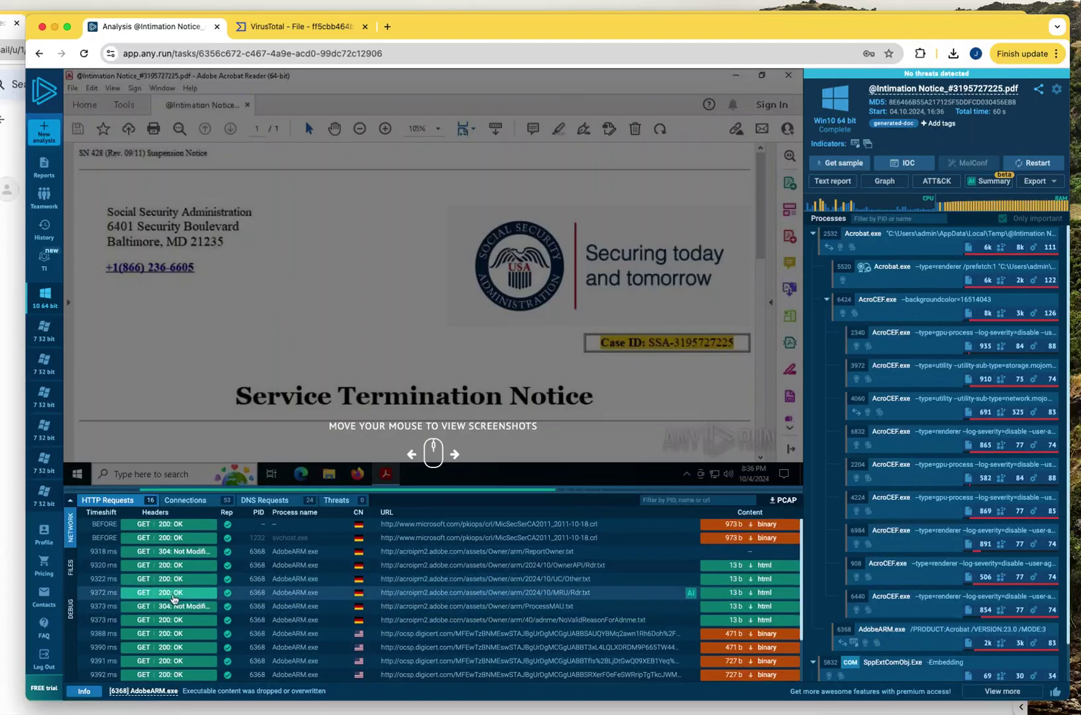
{"action": "scroll", "coordinate": [143, 575], "scroll_direction": "down", "scroll_amount": 4}
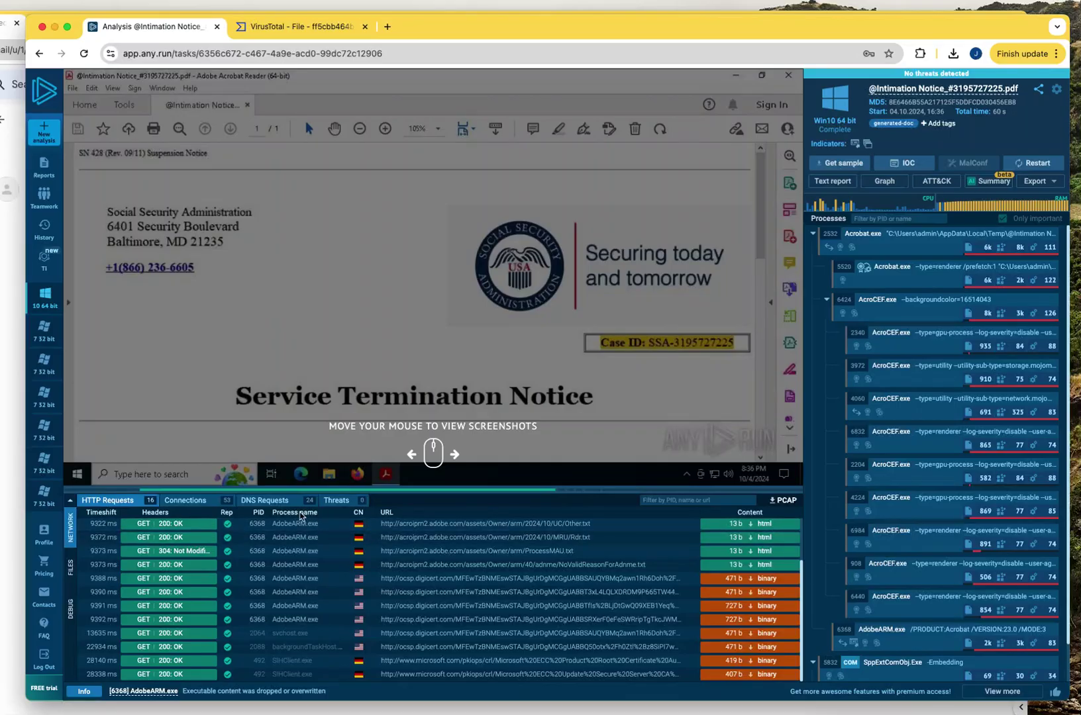
Step: Review the domains and IPs in the sandbox run's DNS requests, and view its network connections
{"action": "left_click", "coordinate": [264, 500]}
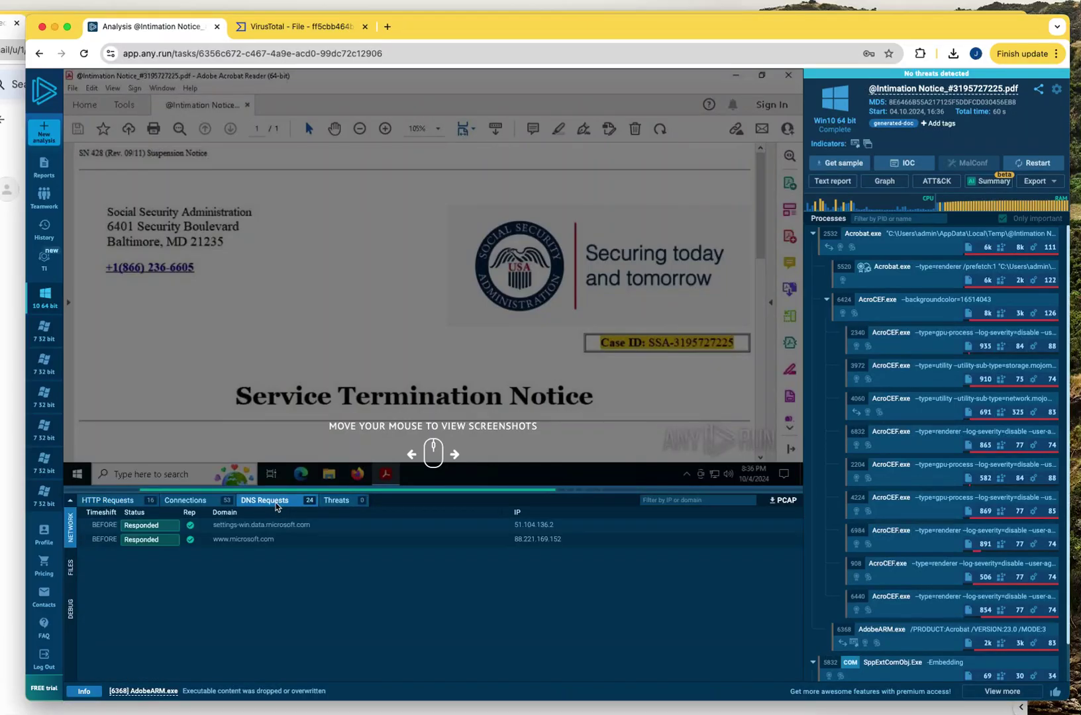
{"action": "scroll", "coordinate": [325, 561], "scroll_direction": "down", "scroll_amount": 5}
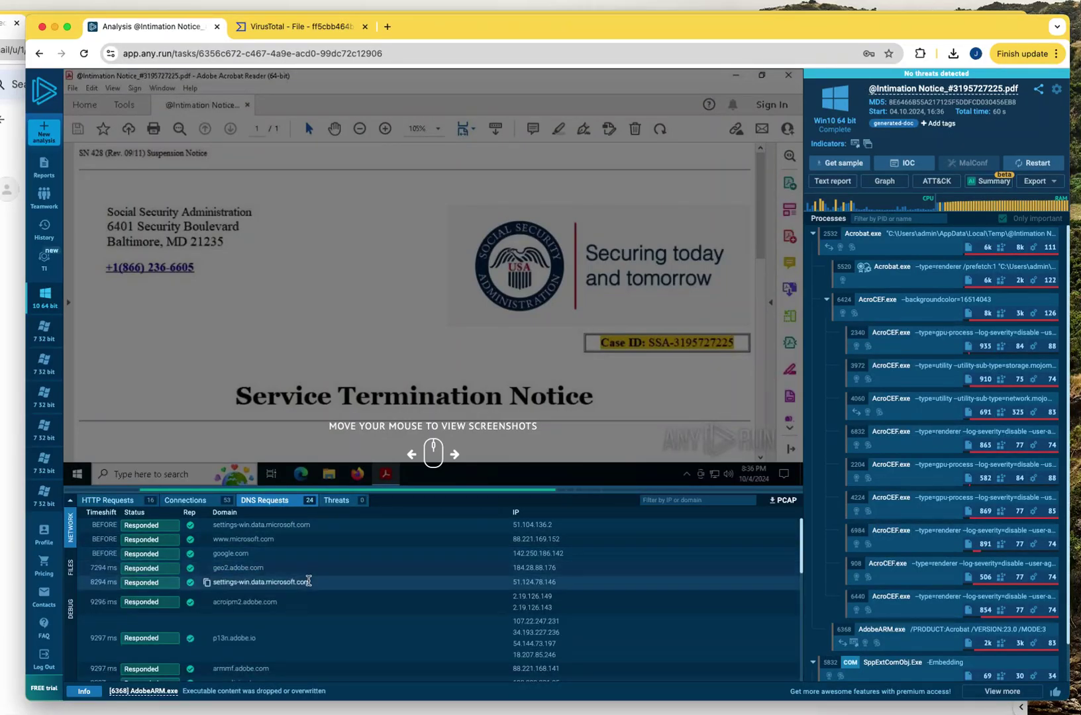
{"action": "scroll", "coordinate": [307, 608], "scroll_direction": "down", "scroll_amount": 3}
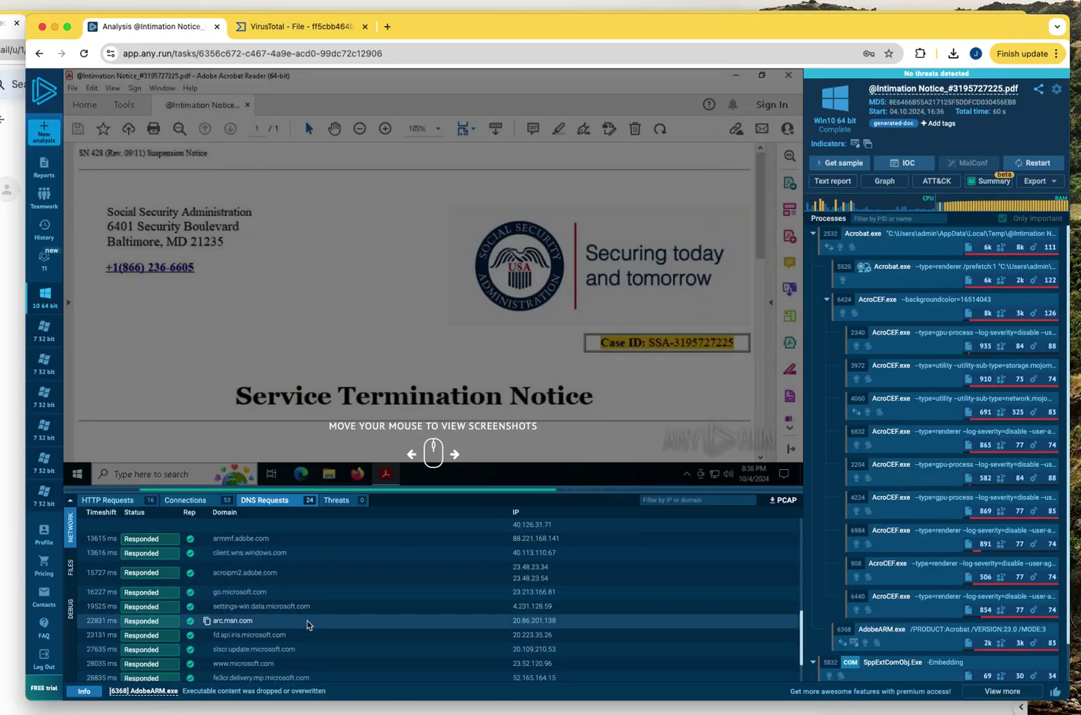
{"action": "scroll", "coordinate": [309, 628], "scroll_direction": "down", "scroll_amount": 1}
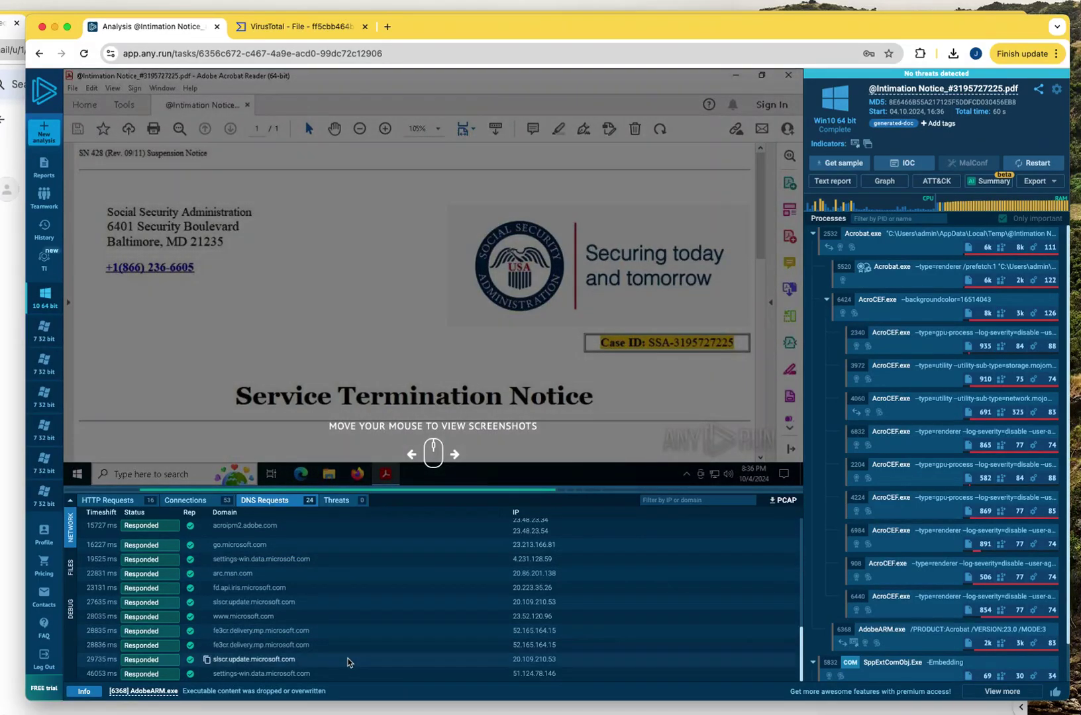
{"action": "scroll", "coordinate": [345, 654], "scroll_direction": "up", "scroll_amount": 8}
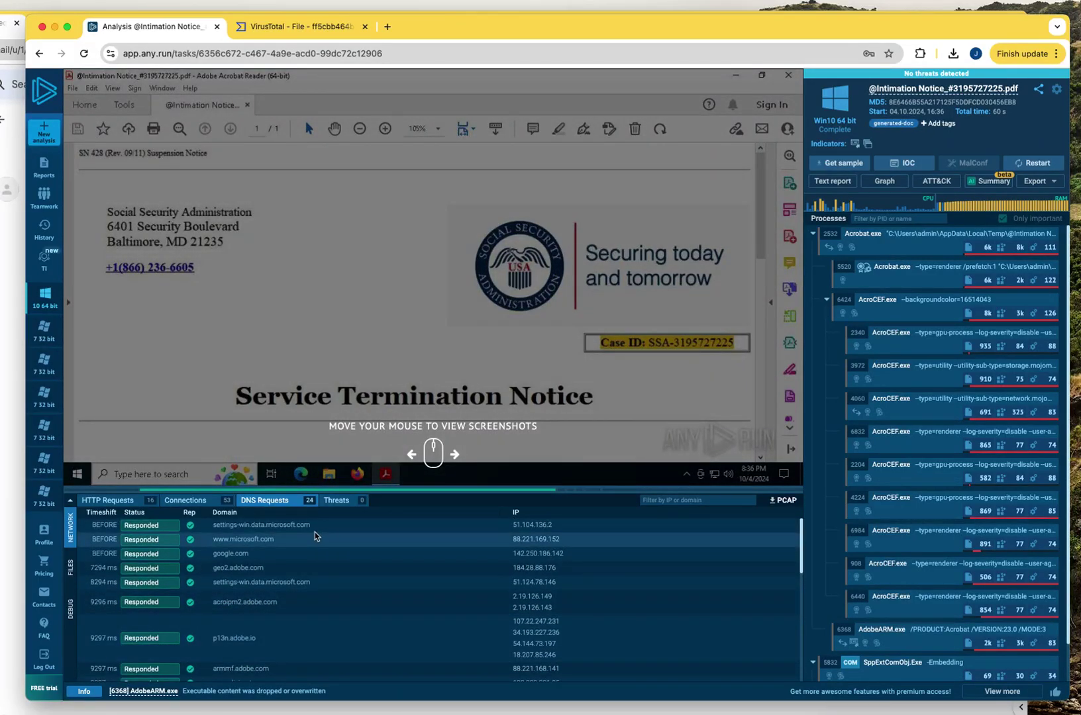
{"action": "left_click", "coordinate": [187, 500]}
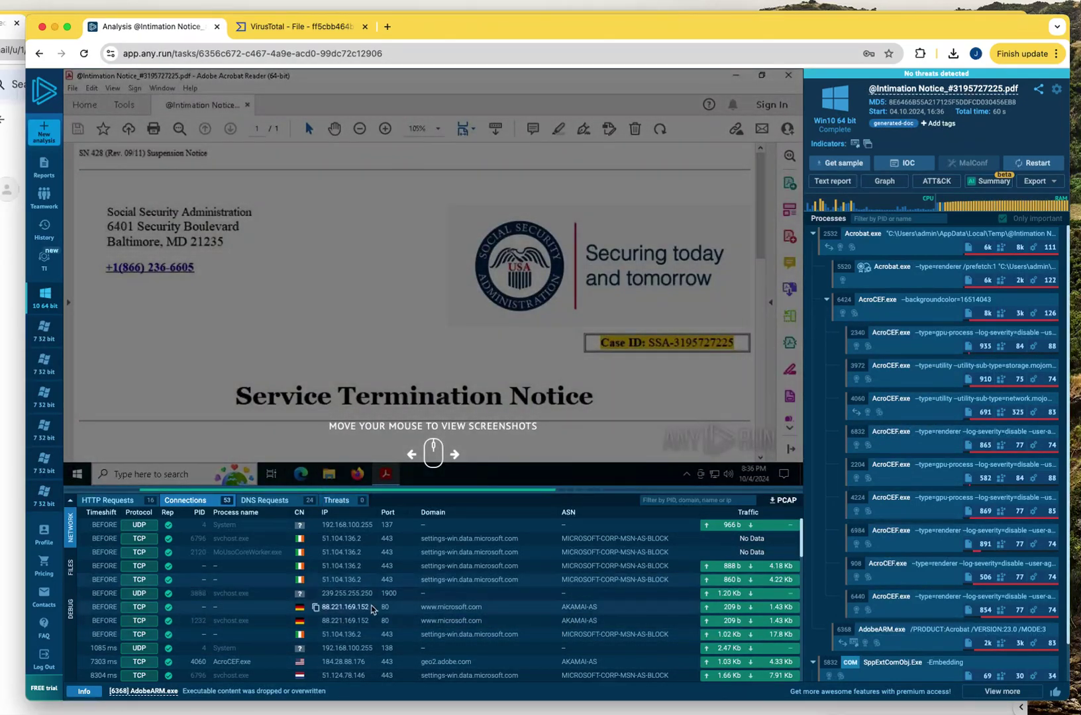
Step: Browse the list of files modified by the Acrobat processes in the sandbox run
{"action": "left_click", "coordinate": [73, 574]}
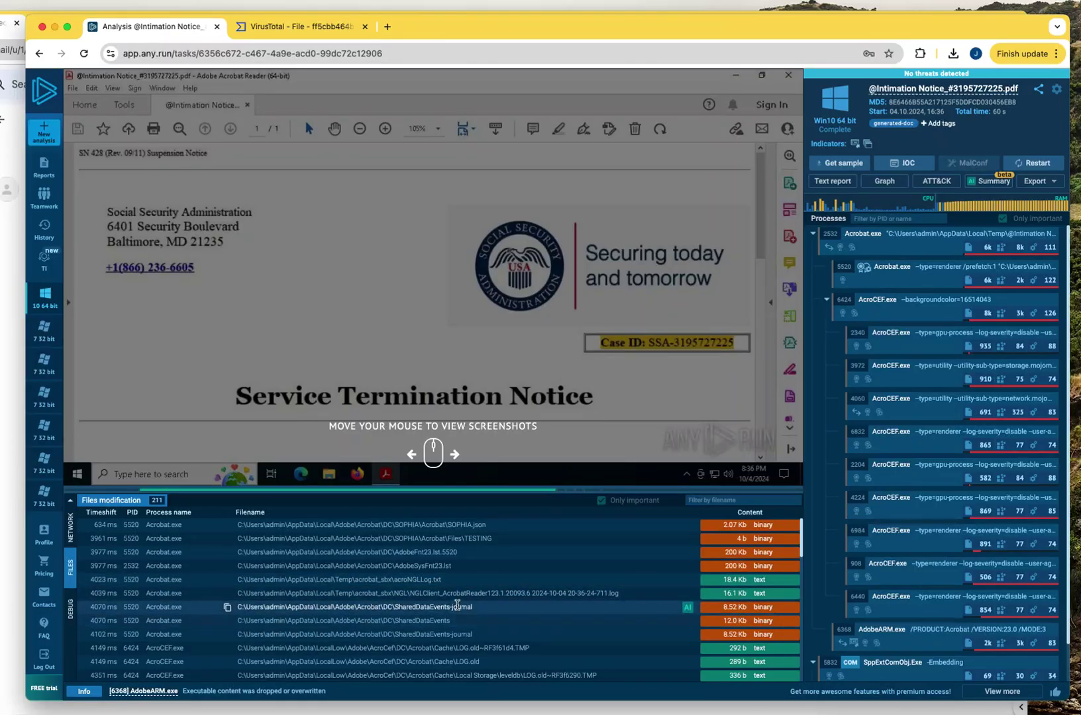
{"action": "scroll", "coordinate": [291, 629], "scroll_direction": "down", "scroll_amount": 5}
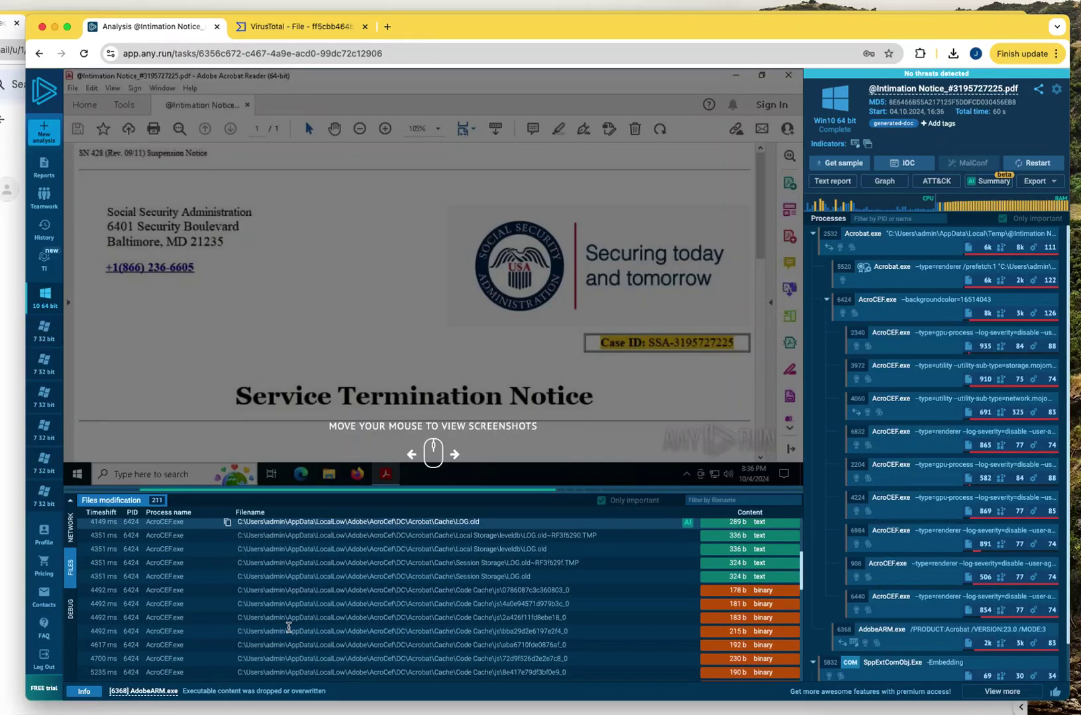
{"action": "scroll", "coordinate": [292, 629], "scroll_direction": "down", "scroll_amount": 10}
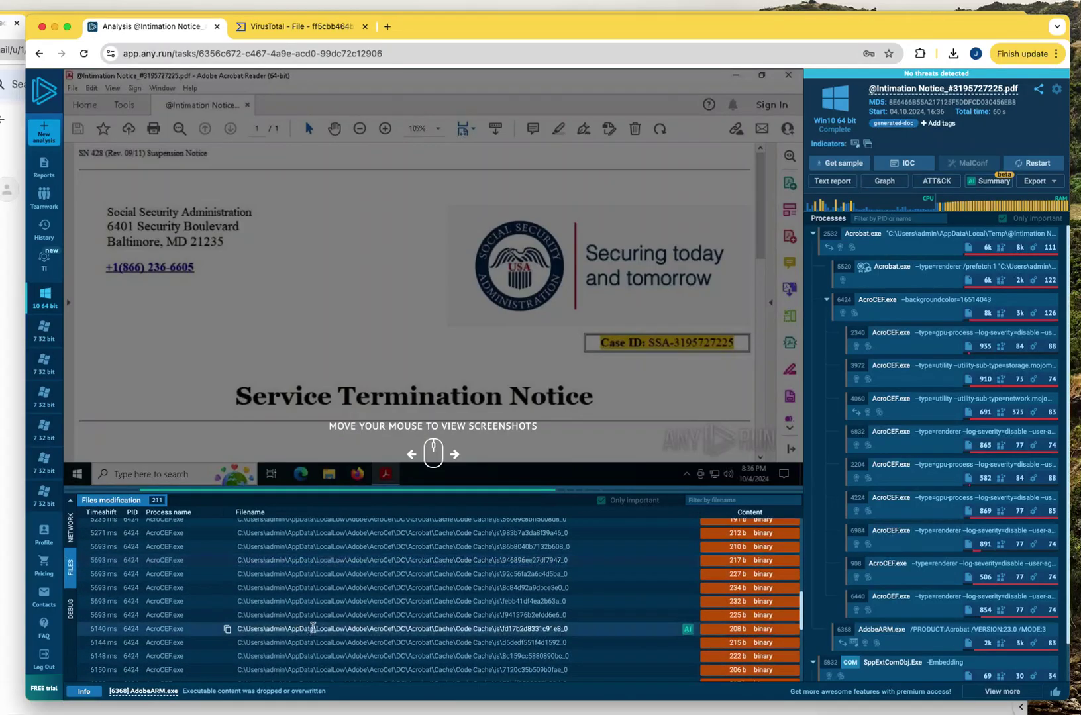
{"action": "scroll", "coordinate": [393, 626], "scroll_direction": "up", "scroll_amount": 15}
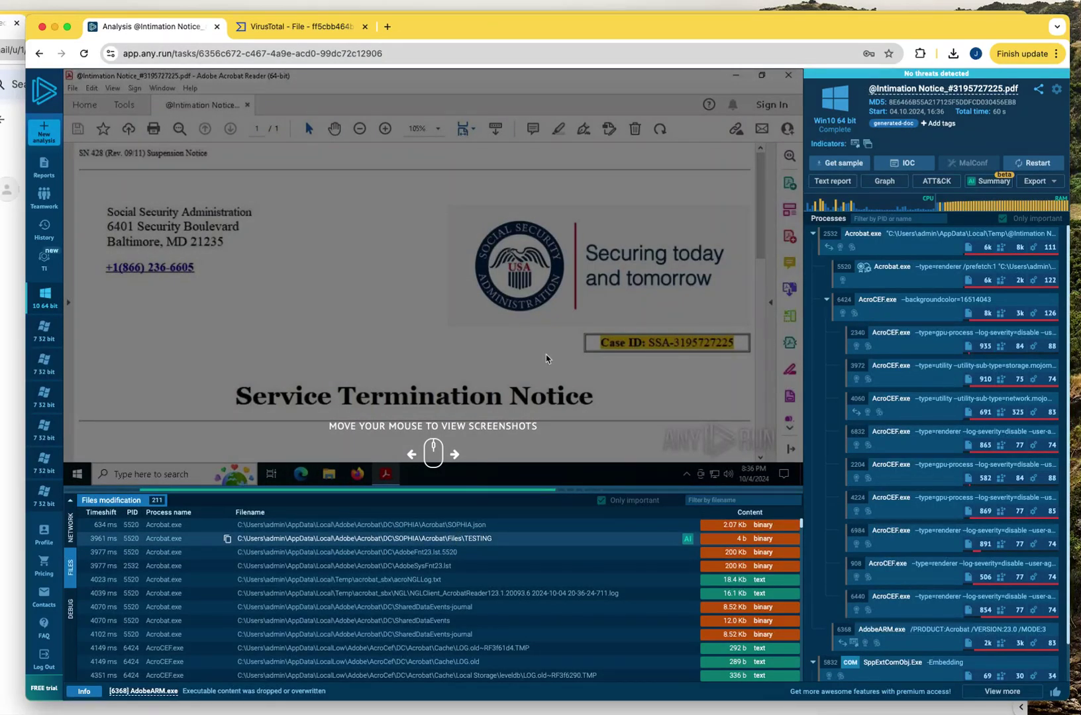
Step: Shift the analysis window slightly, draw arrows to the Text report, IOC and ATT&CK options, and clear the drawings
{"action": "left_click_drag", "start_coordinate": [861, 30], "coordinate": [852, 26]}
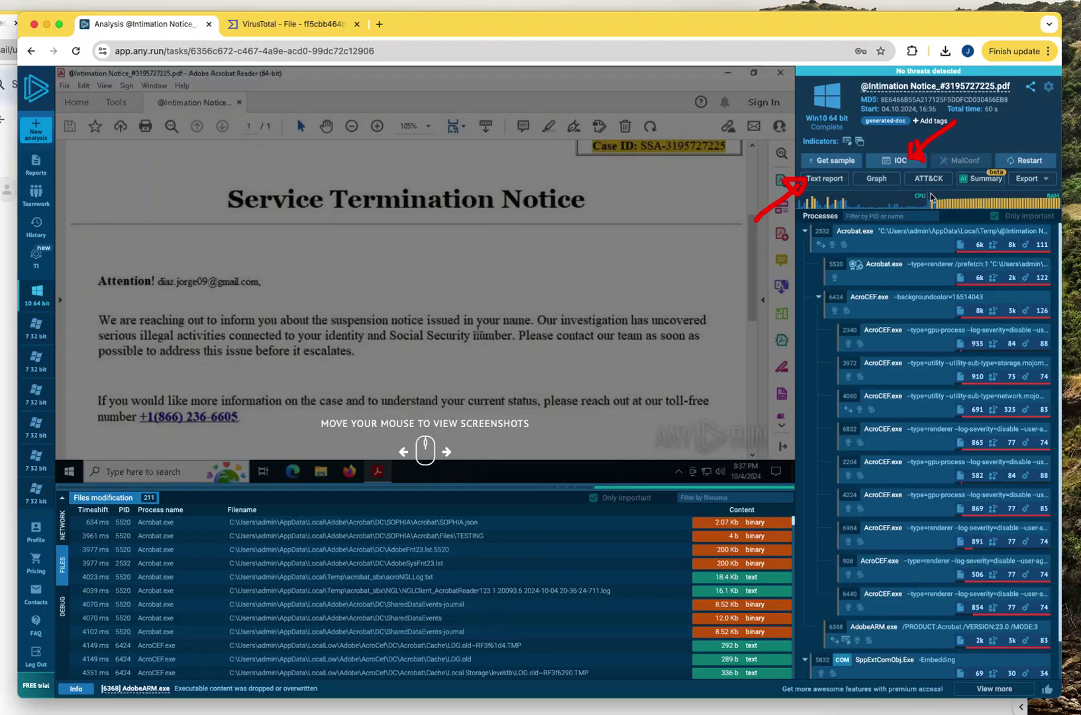
{"action": "left_click_drag", "start_coordinate": [924, 191], "coordinate": [916, 285]}
{"action": "mouse_move", "coordinate": [917, 206]}
{"action": "left_mouse_down"}
{"action": "mouse_move", "coordinate": [942, 202]}
{"action": "mouse_move", "coordinate": [925, 185]}
{"action": "mouse_move", "coordinate": [883, 238]}
{"action": "mouse_move", "coordinate": [901, 212]}
{"action": "mouse_move", "coordinate": [880, 204]}
{"action": "left_mouse_up"}
{"action": "key", "text": "Escape"}
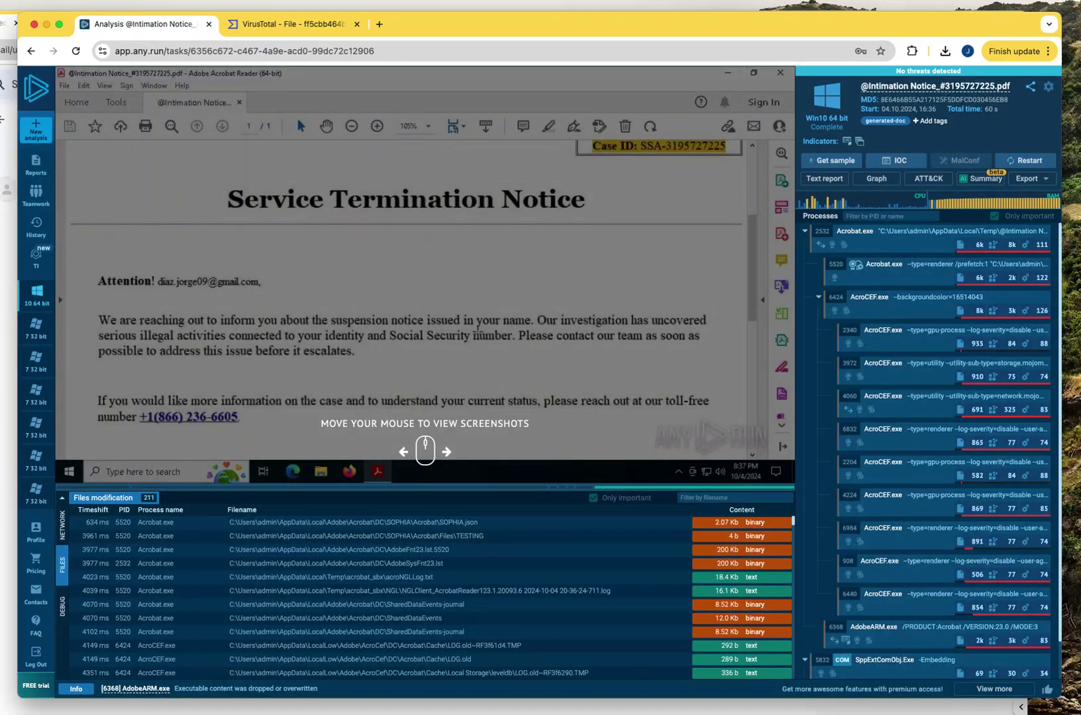
Step: Open the AI summary of the analysis and highlight its "Malware Analysis Report" heading
{"action": "left_click", "coordinate": [979, 180]}
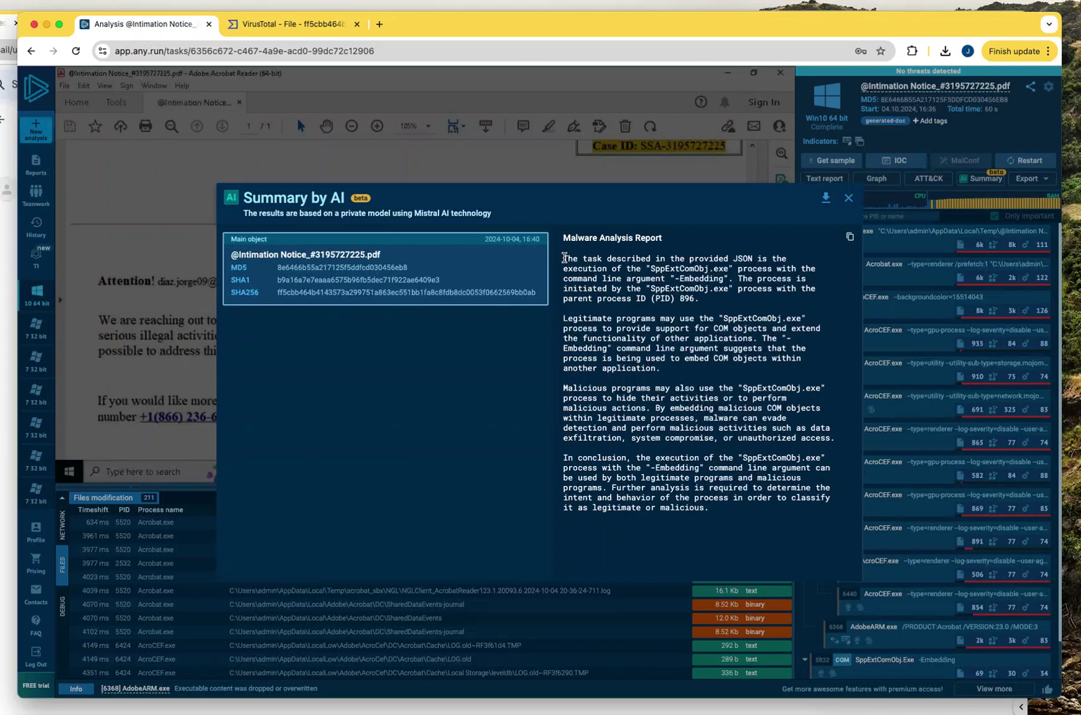
{"action": "left_click_drag", "start_coordinate": [564, 238], "coordinate": [662, 240]}
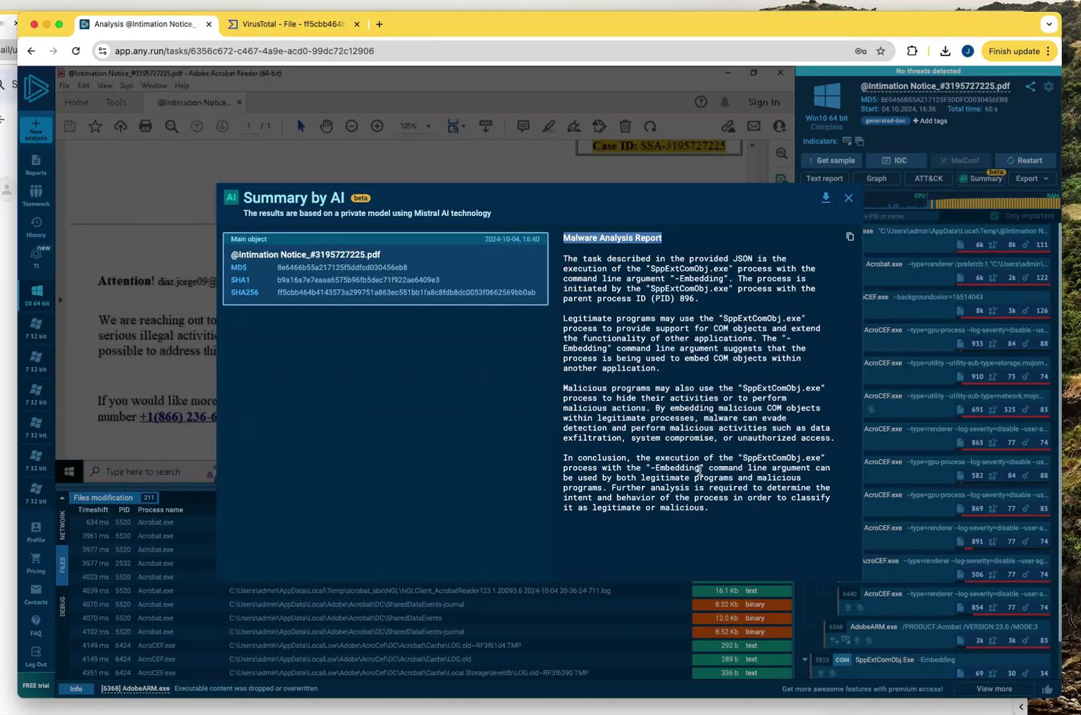
Step: Highlight the process name SppExtComObj.exe in the concluding paragraph of the AI-generated malware analysis report
{"action": "left_click_drag", "start_coordinate": [742, 458], "coordinate": [821, 458]}
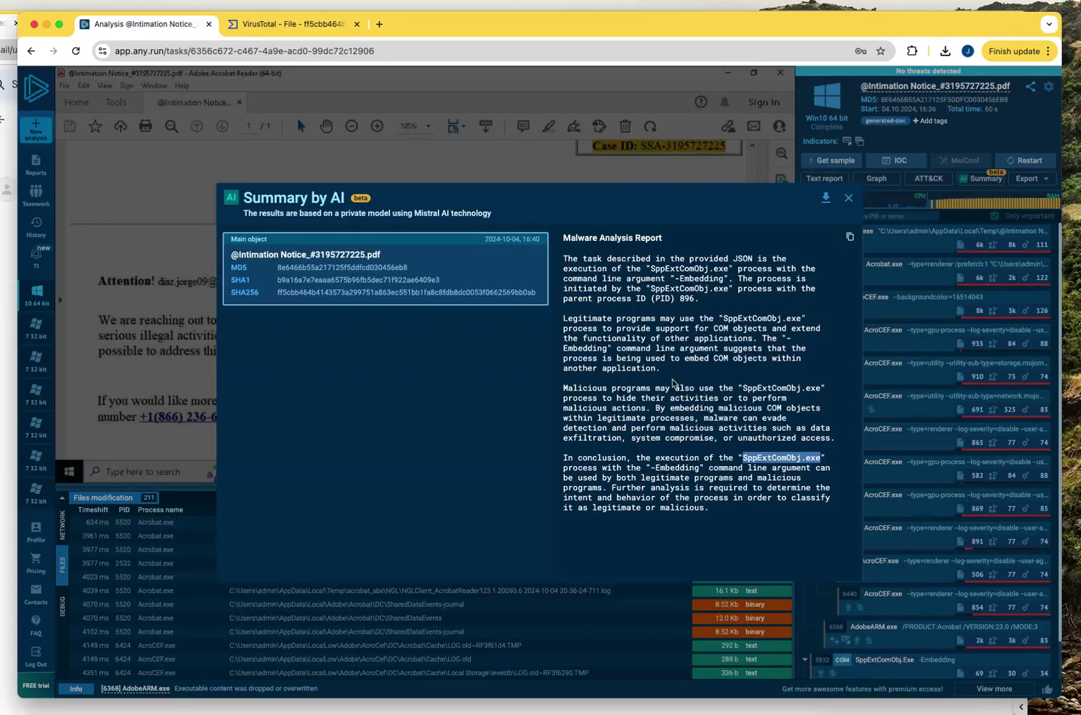
Step: Switch to the VirusTotal report of the PDF and review the full list of security vendors' detection results
{"action": "left_click", "coordinate": [301, 30]}
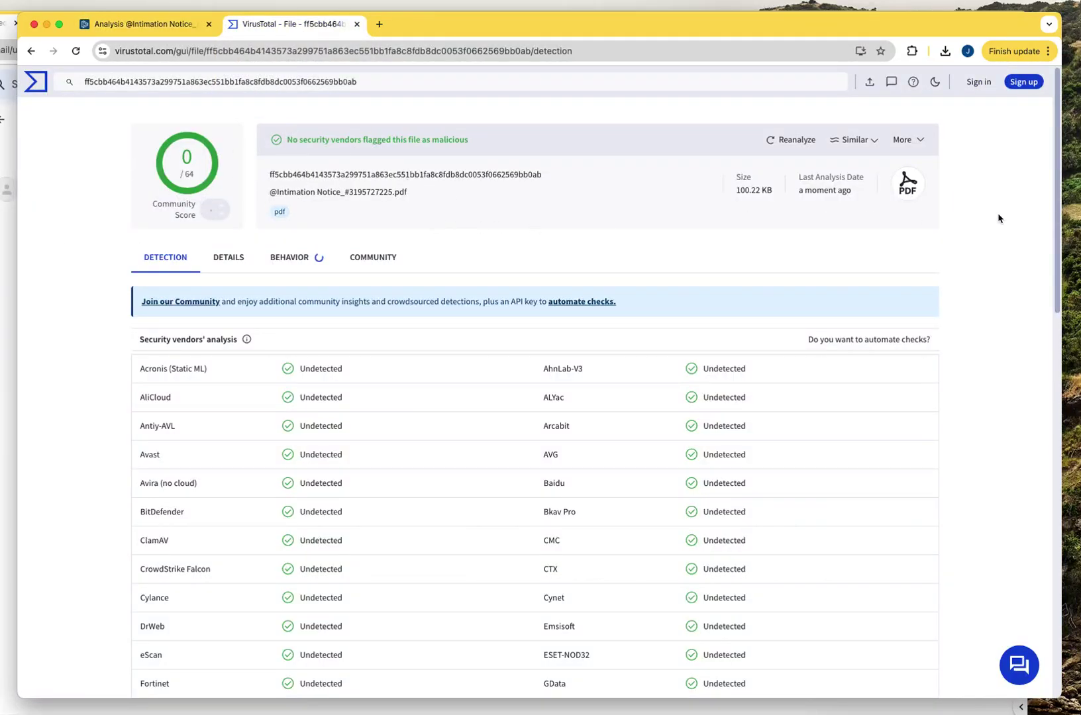
{"action": "mouse_move", "coordinate": [152, 428]}
{"action": "scroll", "coordinate": [224, 435], "scroll_direction": "down", "scroll_amount": 2}
{"action": "scroll", "coordinate": [224, 435], "scroll_direction": "up", "scroll_amount": 2}
{"action": "scroll", "coordinate": [288, 449], "scroll_direction": "down", "scroll_amount": 15}
{"action": "scroll", "coordinate": [352, 458], "scroll_direction": "up", "scroll_amount": 5}
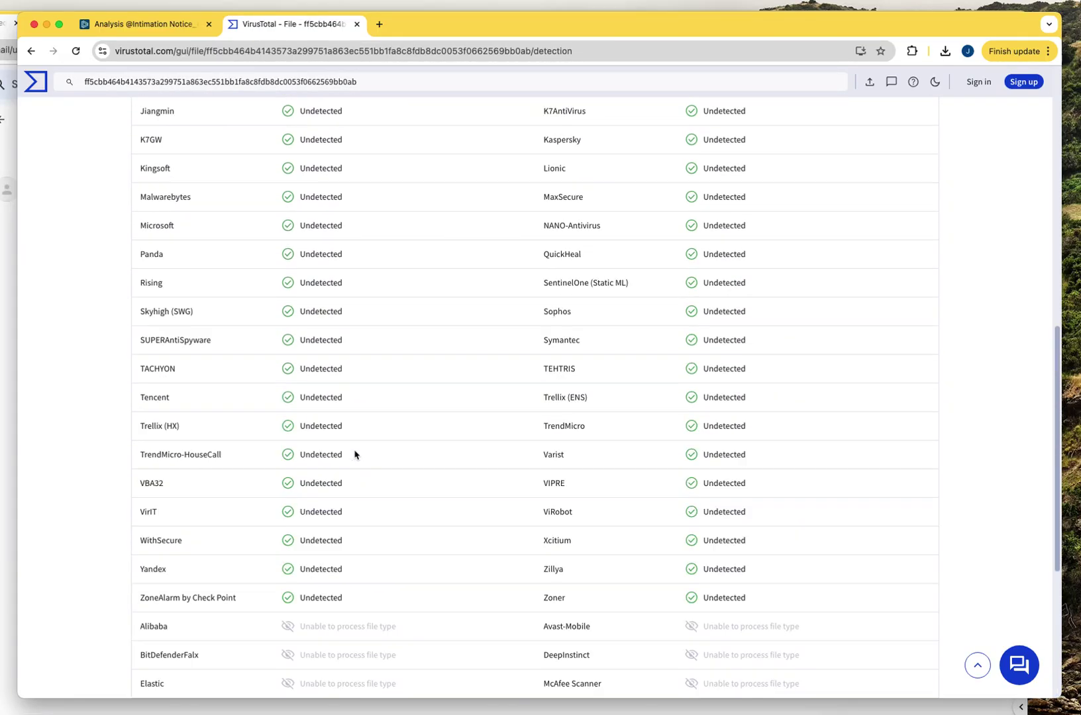
{"action": "scroll", "coordinate": [354, 454], "scroll_direction": "up", "scroll_amount": 10}
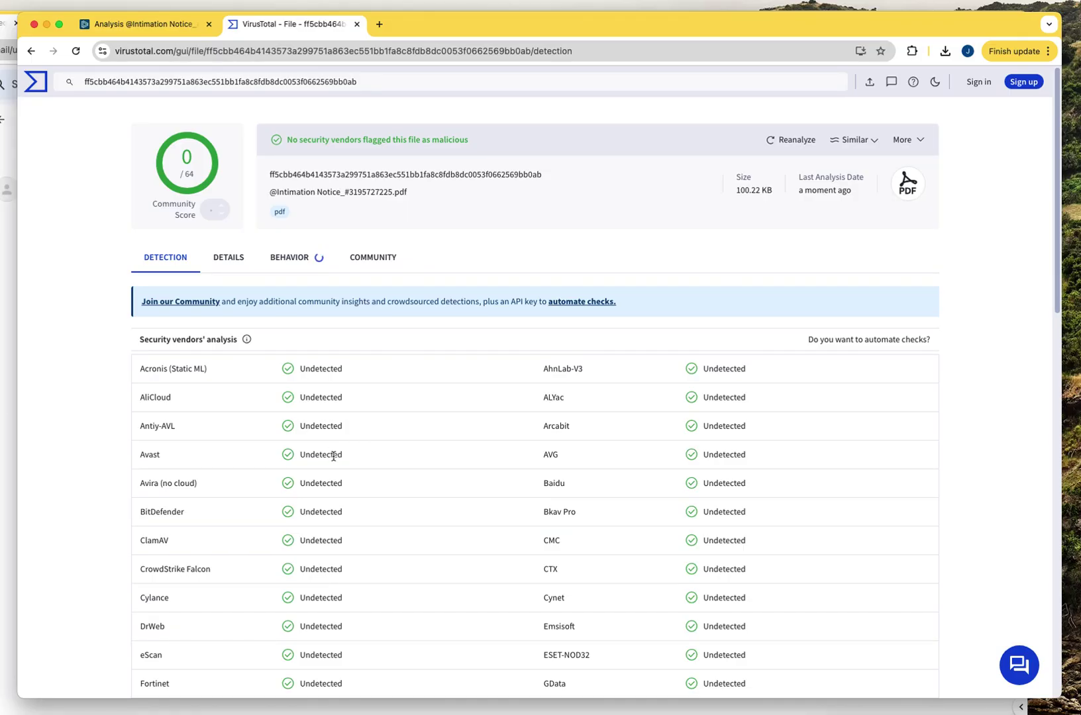
Step: Review the PDF's basic properties, submission history and names in the VirusTotal file details
{"action": "left_click", "coordinate": [239, 262]}
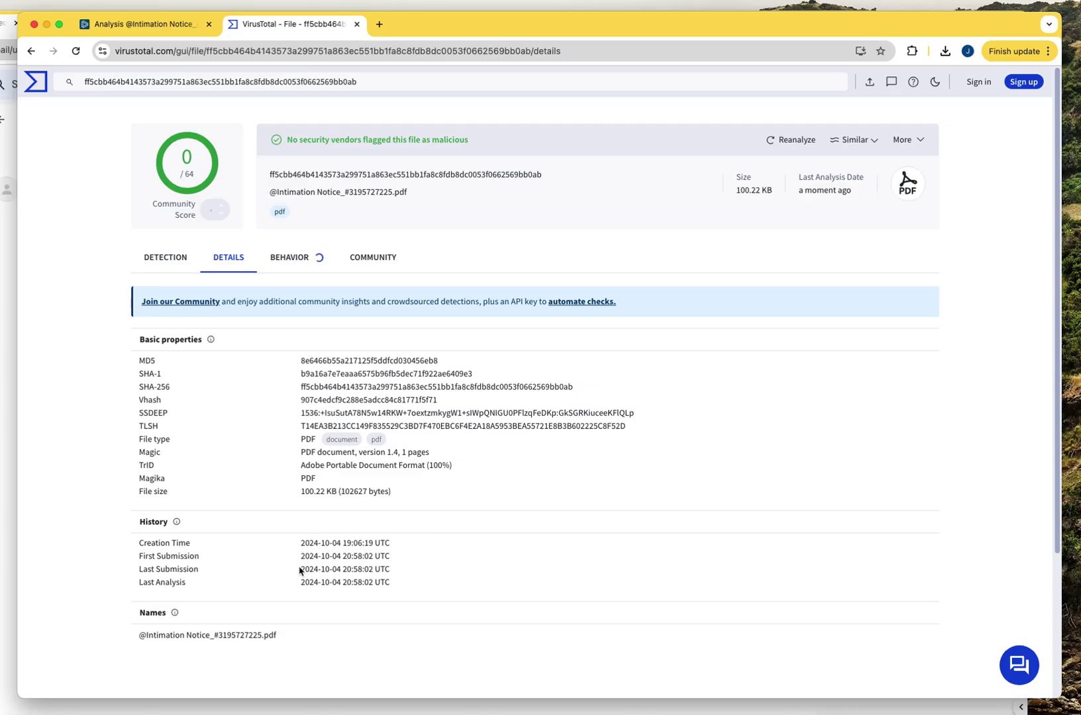
{"action": "scroll", "coordinate": [295, 569], "scroll_direction": "down", "scroll_amount": 3}
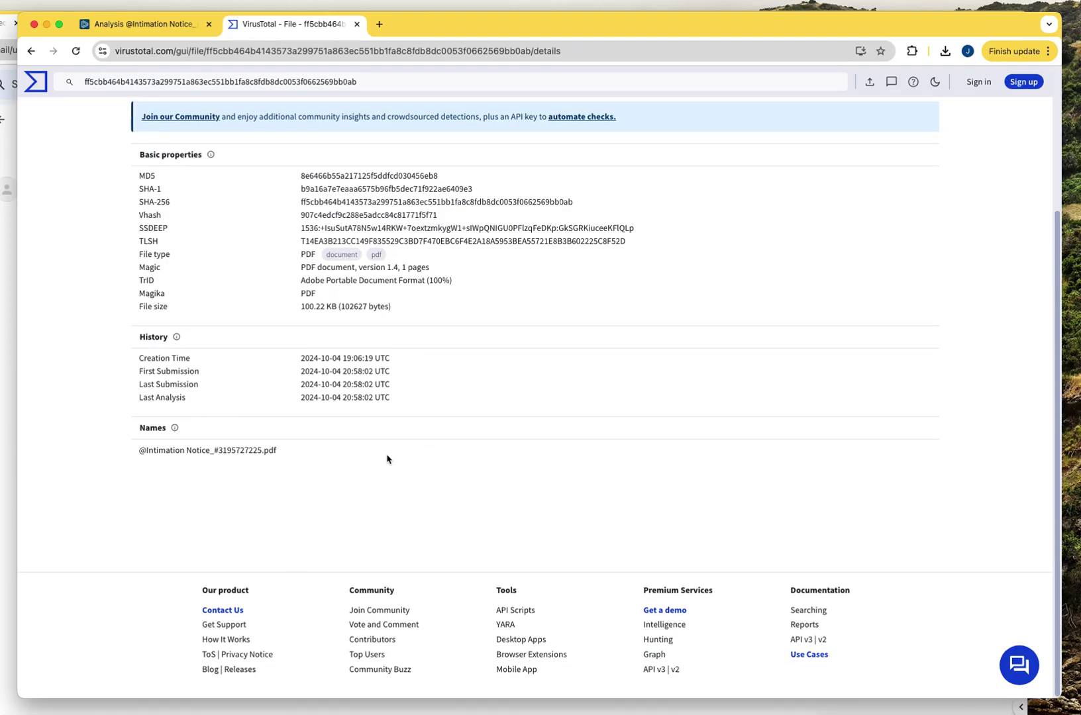
{"action": "scroll", "coordinate": [272, 517], "scroll_direction": "up", "scroll_amount": 3}
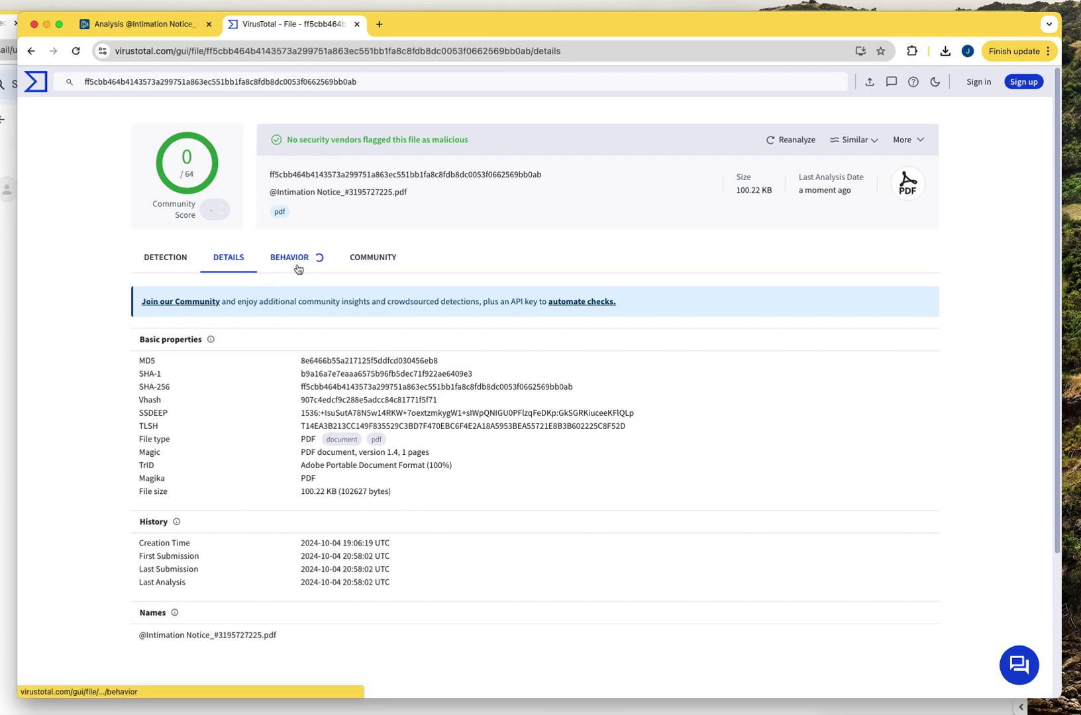
Step: Open the PDF's behavior report in VirusTotal and examine its activity summary, network communication and file system actions
{"action": "left_click", "coordinate": [292, 265]}
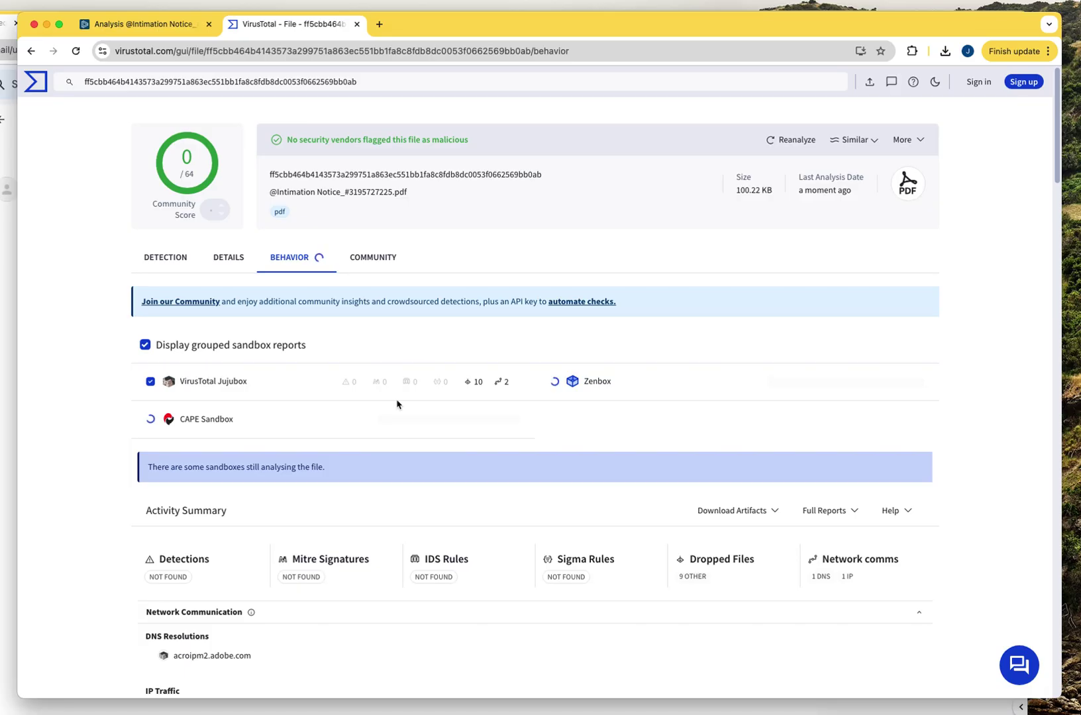
{"action": "scroll", "coordinate": [309, 592], "scroll_direction": "down", "scroll_amount": 4}
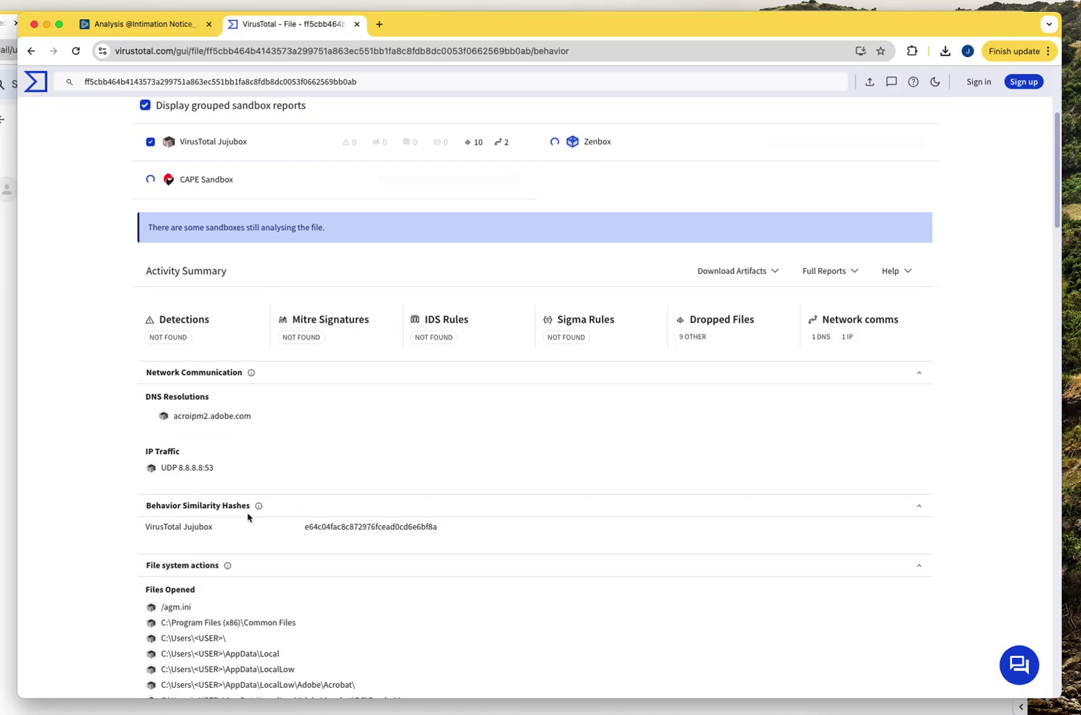
{"action": "scroll", "coordinate": [623, 346], "scroll_direction": "up", "scroll_amount": 2}
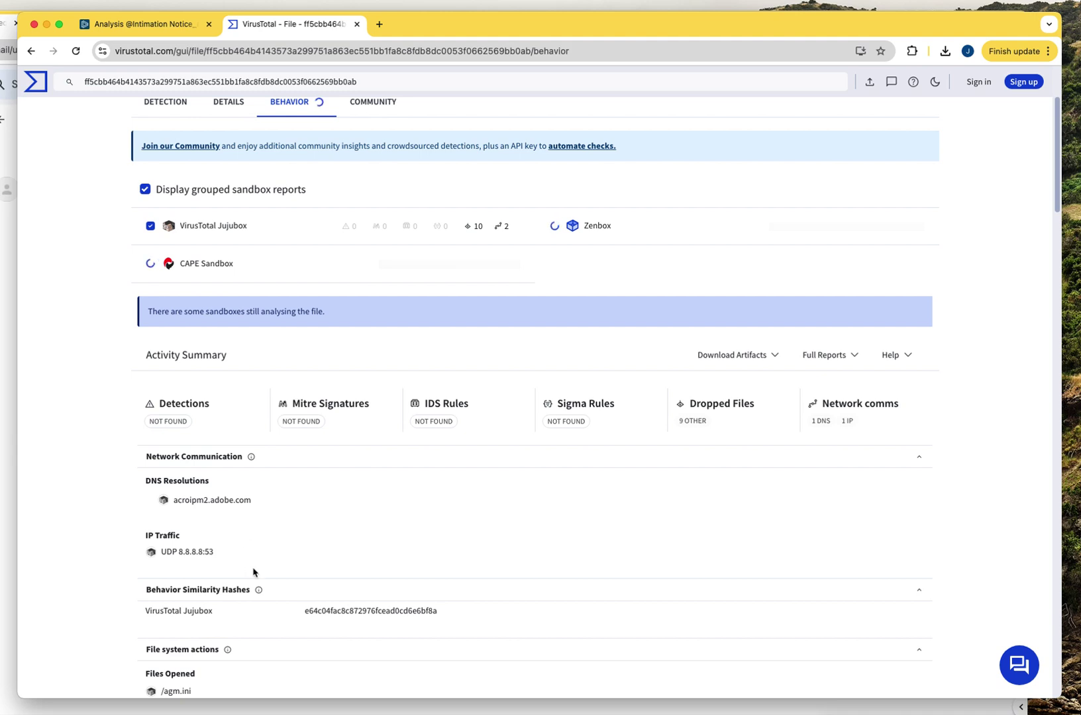
{"action": "scroll", "coordinate": [253, 572], "scroll_direction": "down", "scroll_amount": 4}
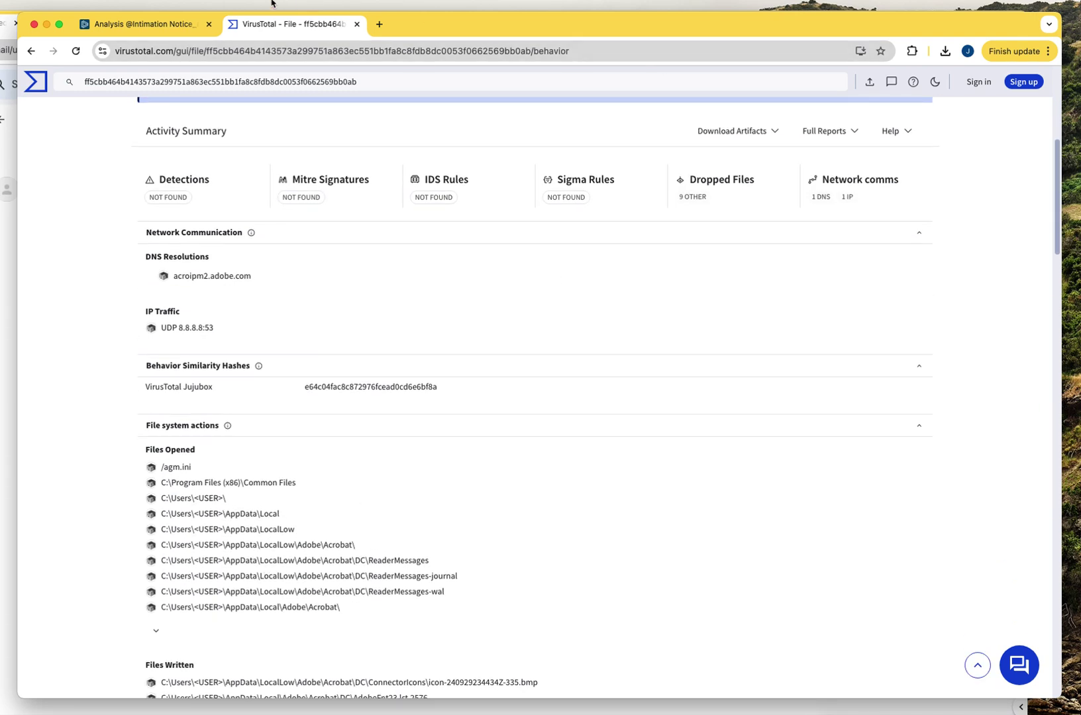
Step: Close the AI summary in the ANY.RUN analysis, and return to VirusTotal to review the PDF's file system and registry actions
{"action": "left_click", "coordinate": [131, 24]}
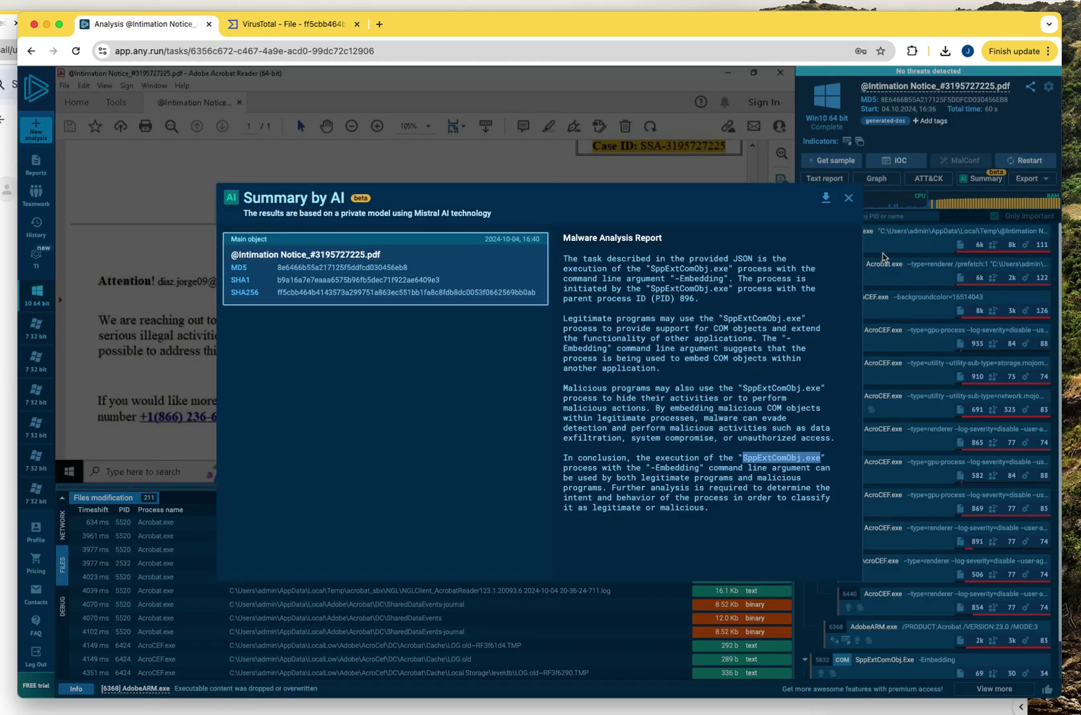
{"action": "left_click", "coordinate": [848, 198]}
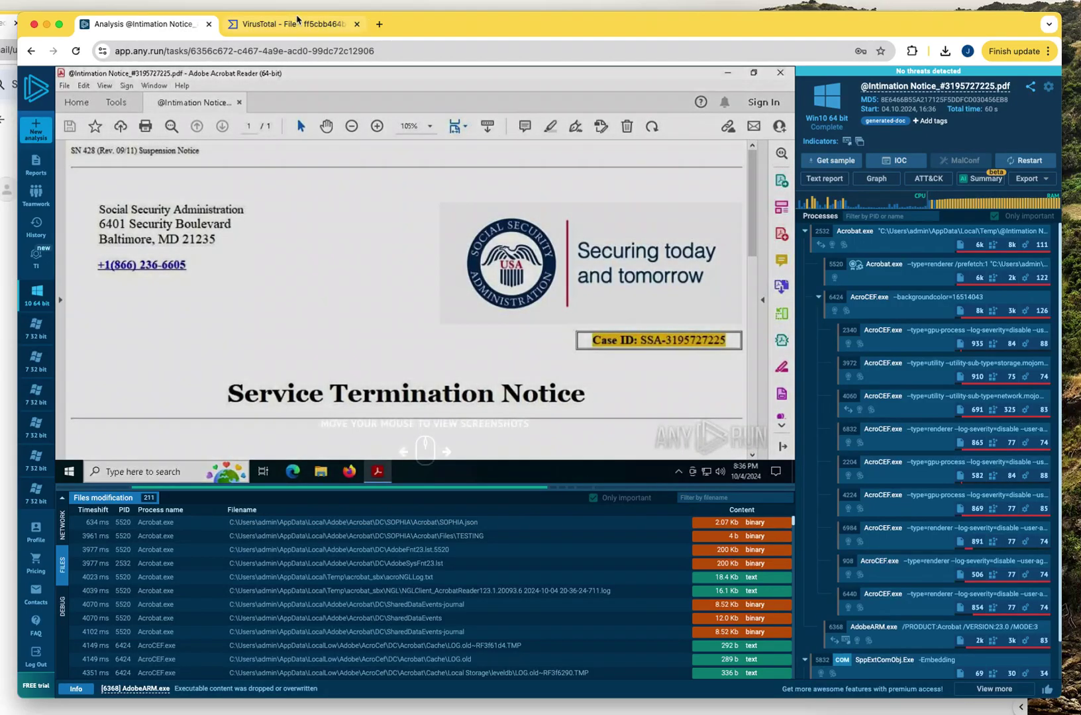
{"action": "left_click", "coordinate": [297, 25]}
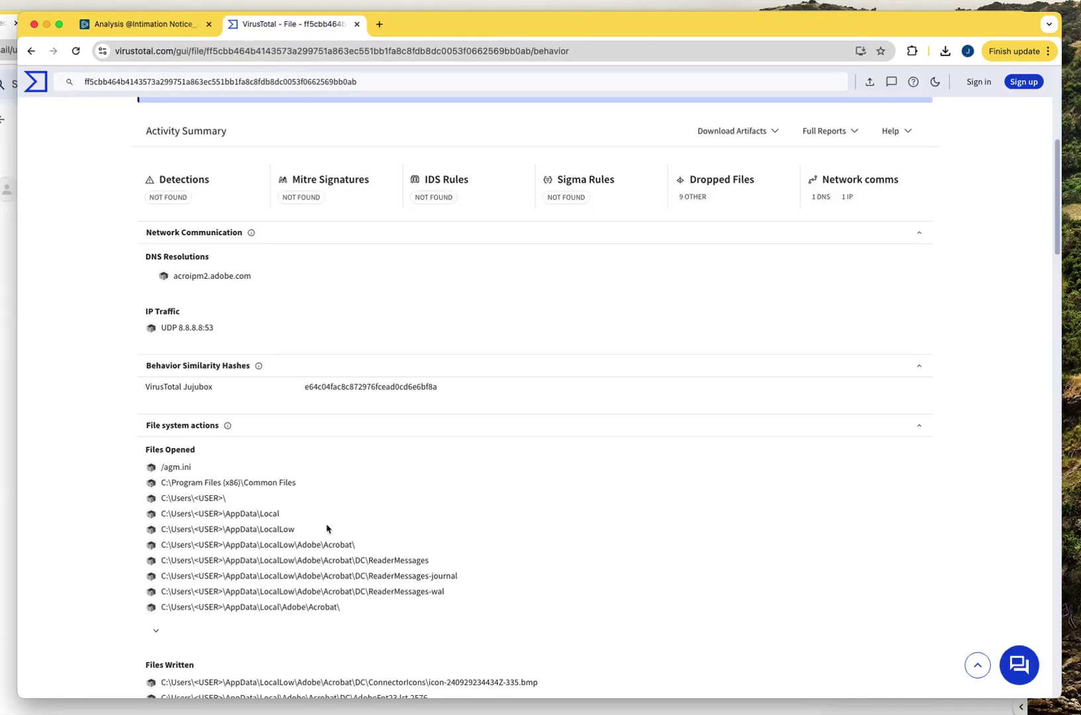
{"action": "scroll", "coordinate": [325, 543], "scroll_direction": "down", "scroll_amount": 8}
{"action": "scroll", "coordinate": [331, 551], "scroll_direction": "down", "scroll_amount": 10}
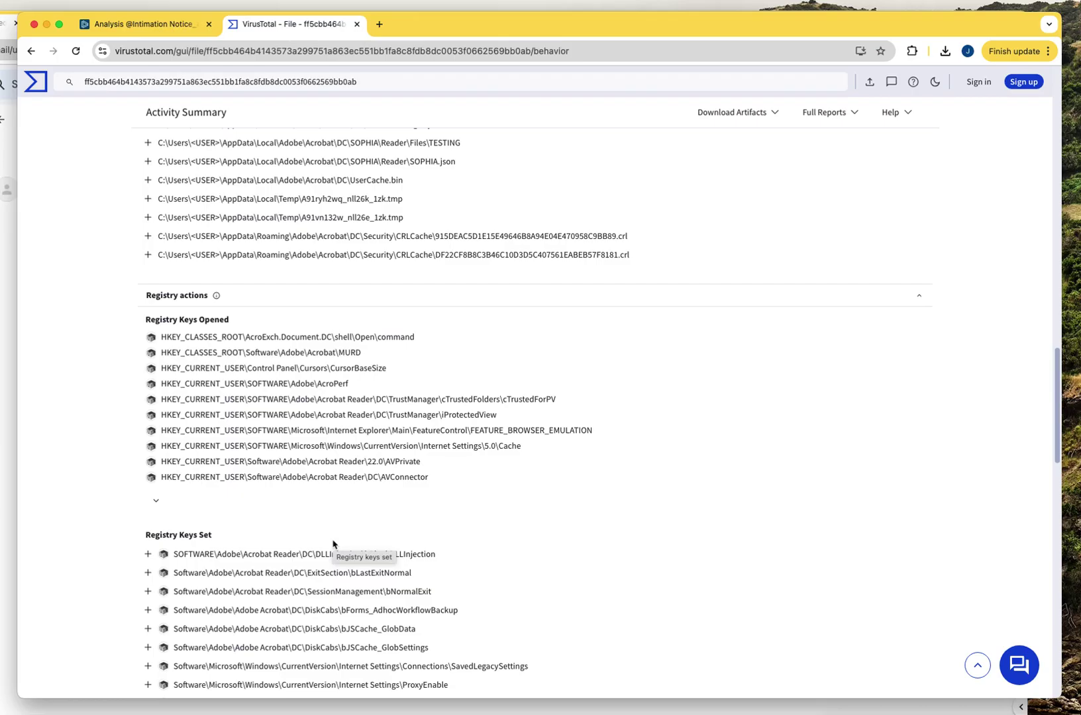
Step: Select all the text in the Word document placed over the ANY.RUN analysis
{"action": "mouse_move", "coordinate": [89, 383]}
{"action": "left_mouse_down"}
{"action": "mouse_move", "coordinate": [275, 388]}
{"action": "mouse_move", "coordinate": [237, 451]}
{"action": "mouse_move", "coordinate": [70, 441]}
{"action": "mouse_move", "coordinate": [79, 380]}
{"action": "left_mouse_up"}
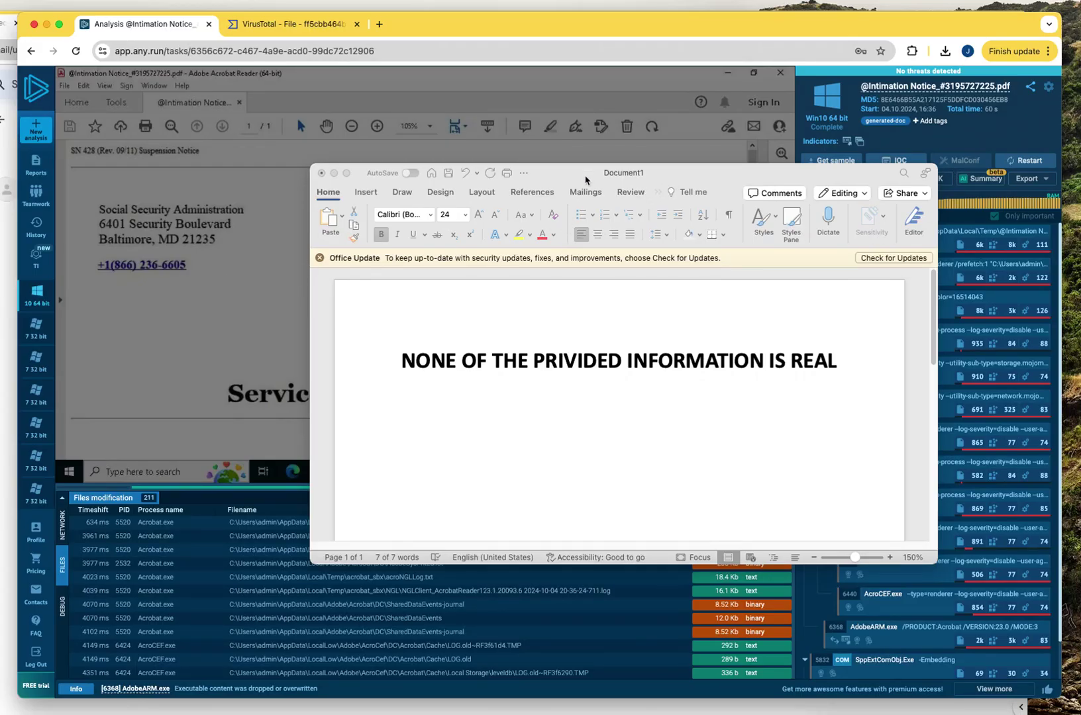
{"action": "key", "text": "super+a"}
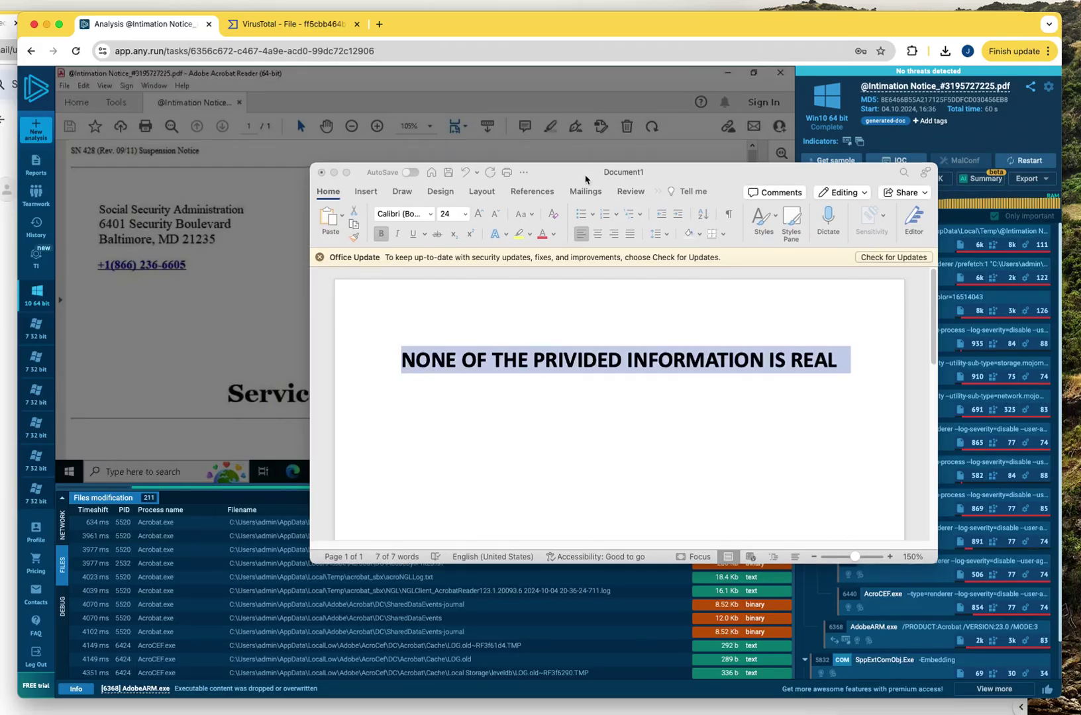